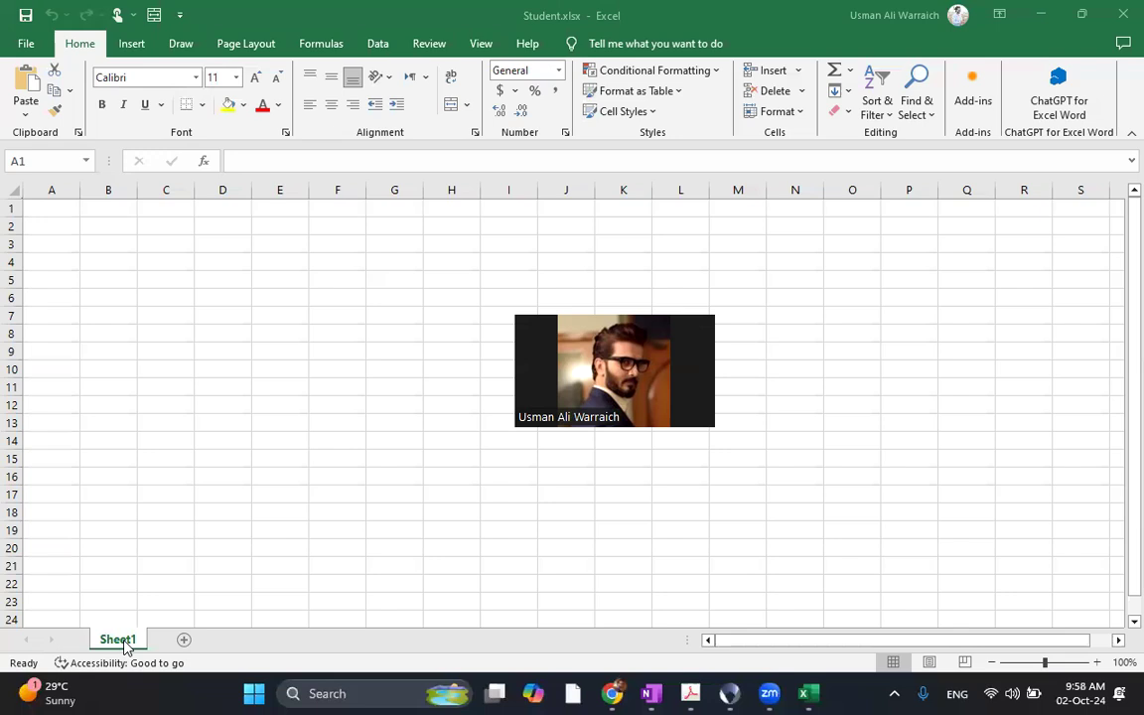
- Rename the first worksheet as Ku and add a second worksheet named IBA
{"action": "double_click", "coordinate": [117, 640]}
{"action": "type", "text": "Ku"}
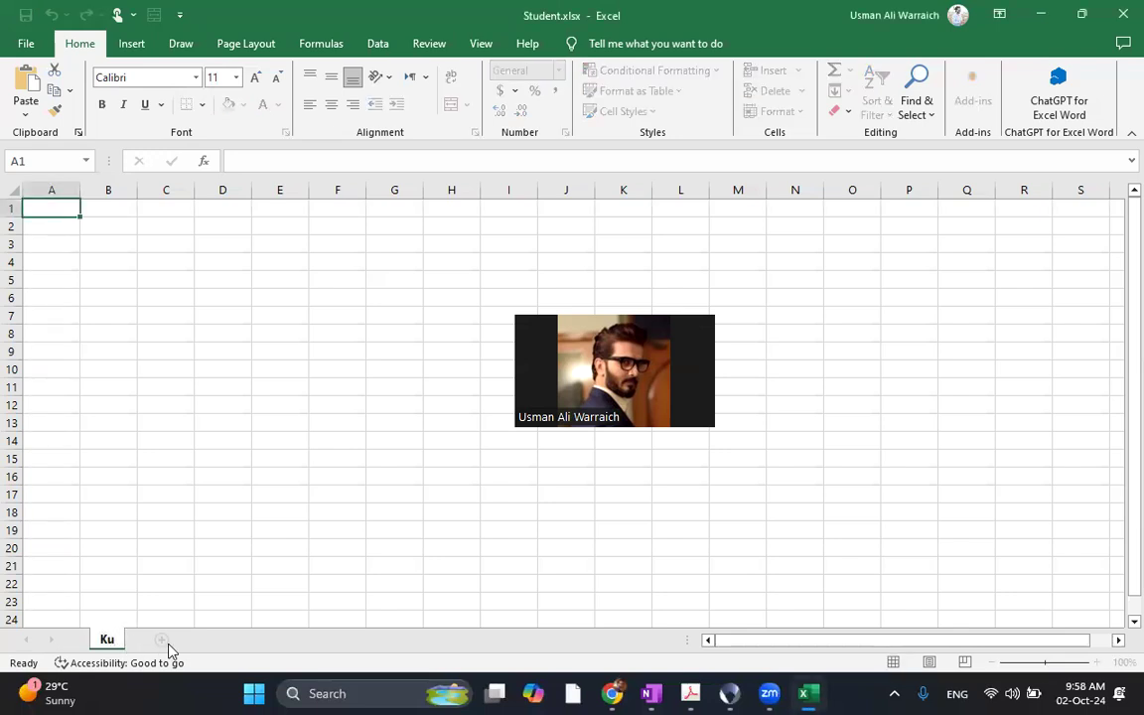
{"action": "left_click", "coordinate": [163, 641]}
{"action": "double_click", "coordinate": [153, 641]}
{"action": "type", "text": "IBA"}
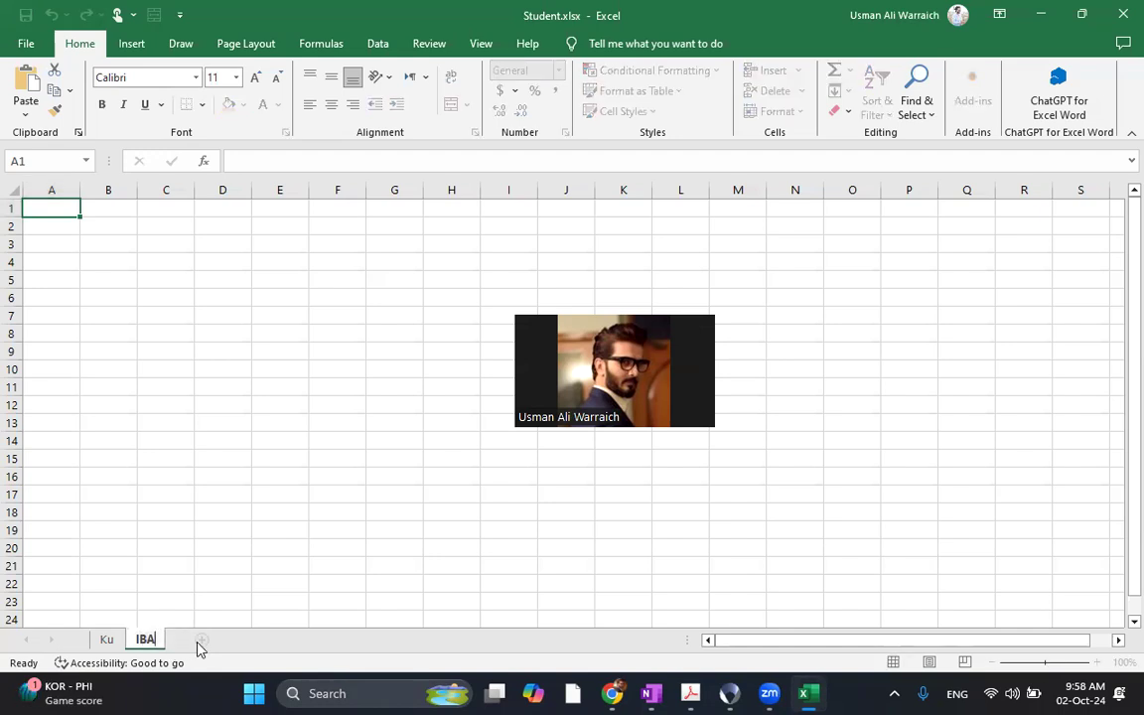
- Add two more worksheets after IBA, named DBS and MITE
{"action": "left_click", "coordinate": [202, 641]}
{"action": "double_click", "coordinate": [190, 641]}
{"action": "type", "text": "DBS"}
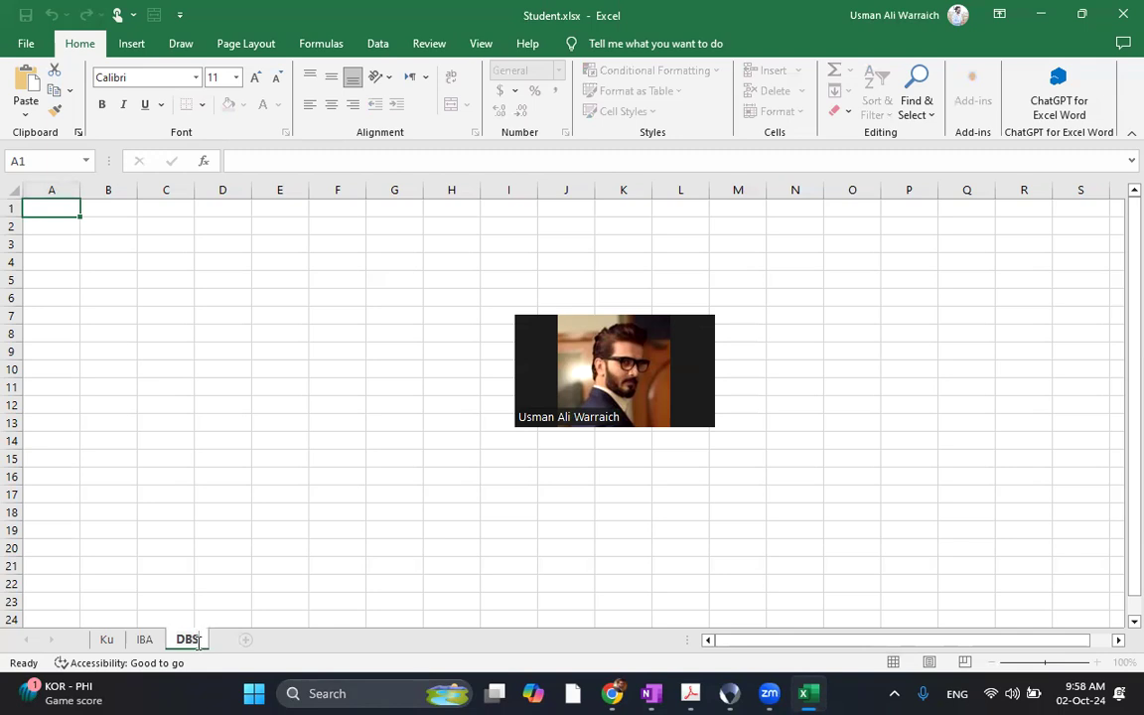
{"action": "left_click", "coordinate": [245, 639]}
{"action": "double_click", "coordinate": [238, 640]}
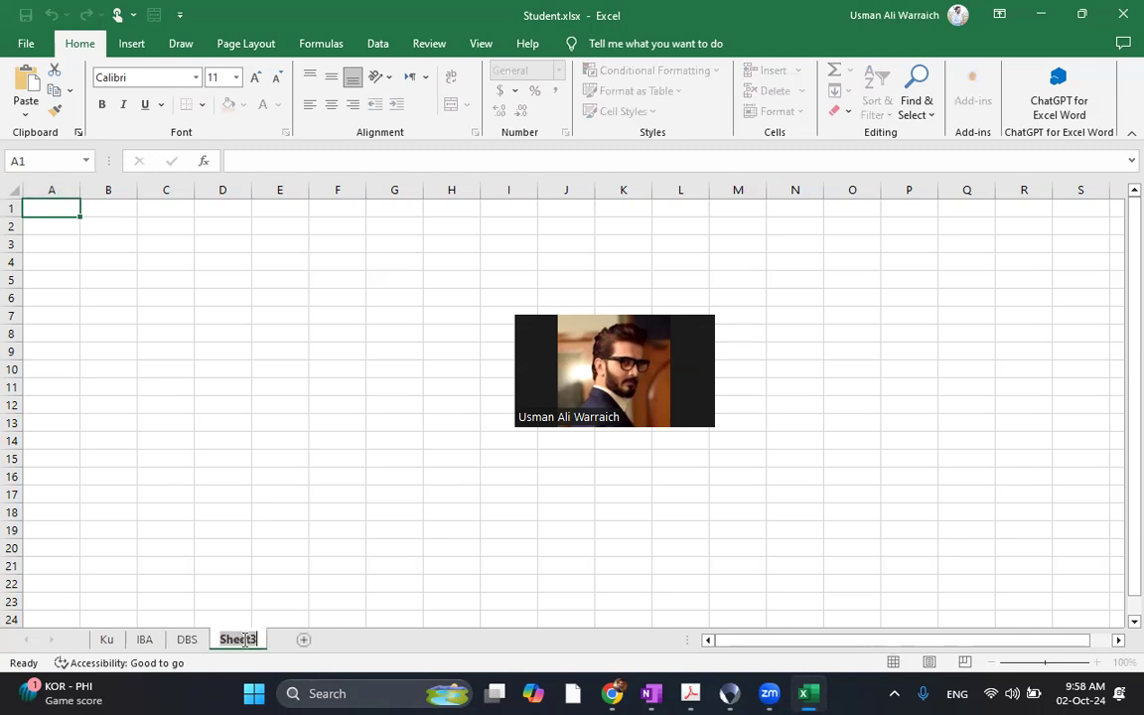
{"action": "type", "text": "MITE"}
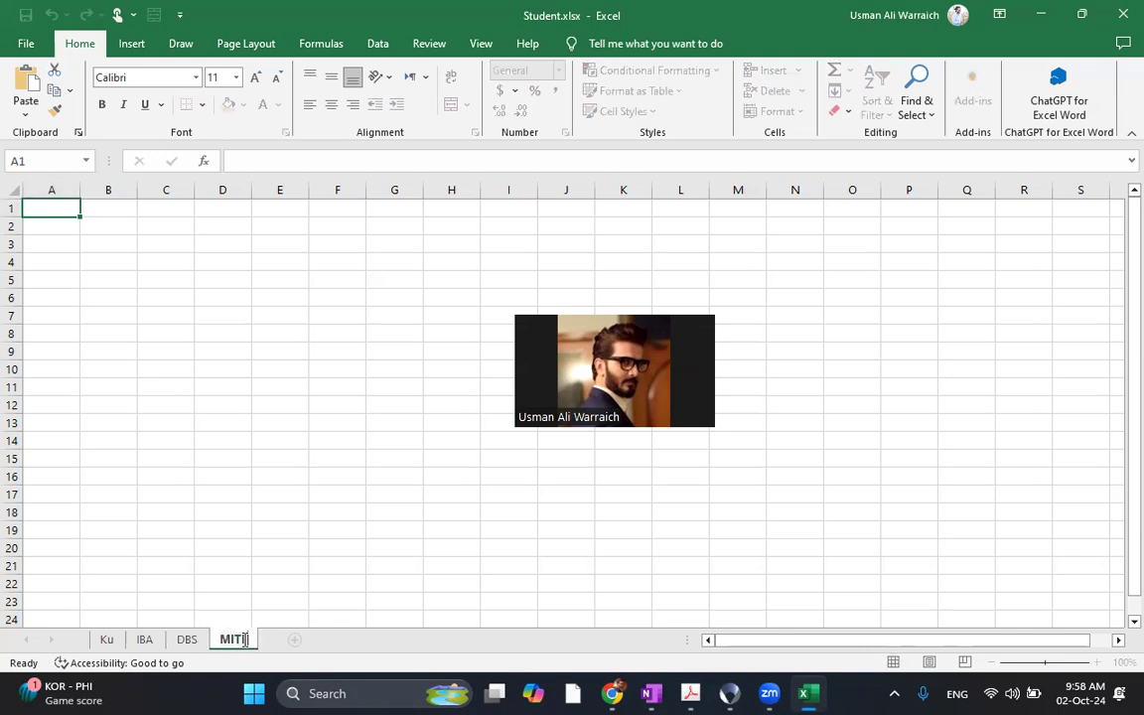
- Add a fifth worksheet after MITE and name it CBM
{"action": "left_click", "coordinate": [289, 640]}
{"action": "type", "text": "CBM"}
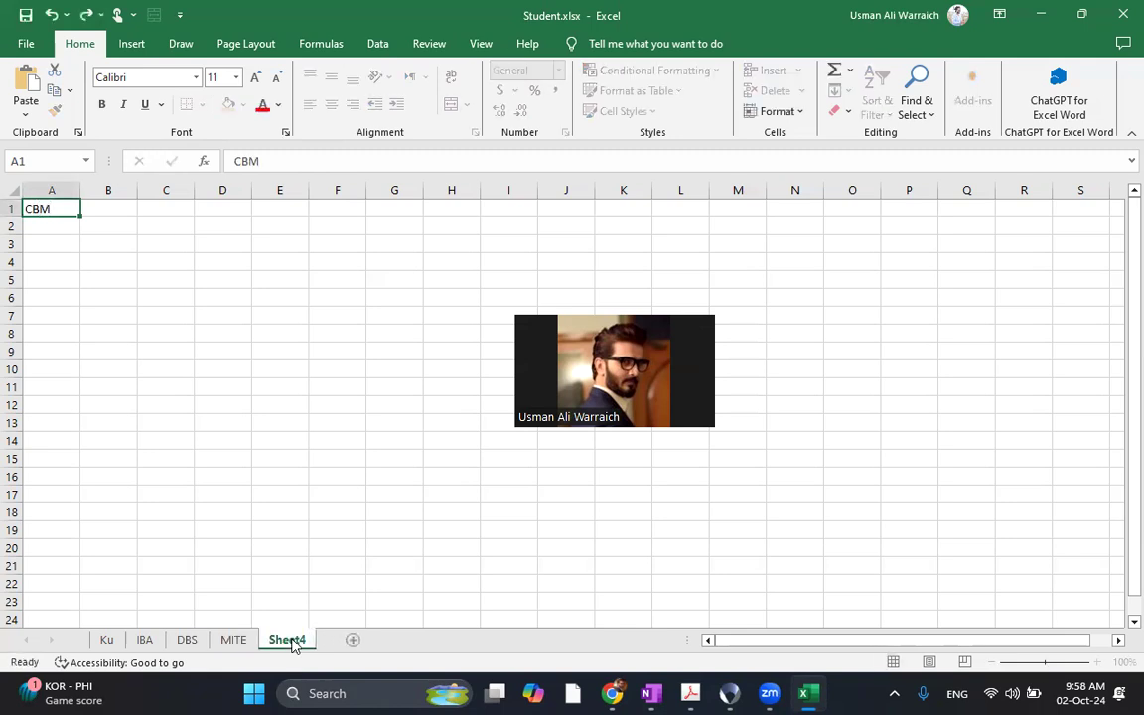
{"action": "double_click", "coordinate": [295, 641]}
{"action": "type", "text": "CBM"}
{"action": "key", "text": "Return"}
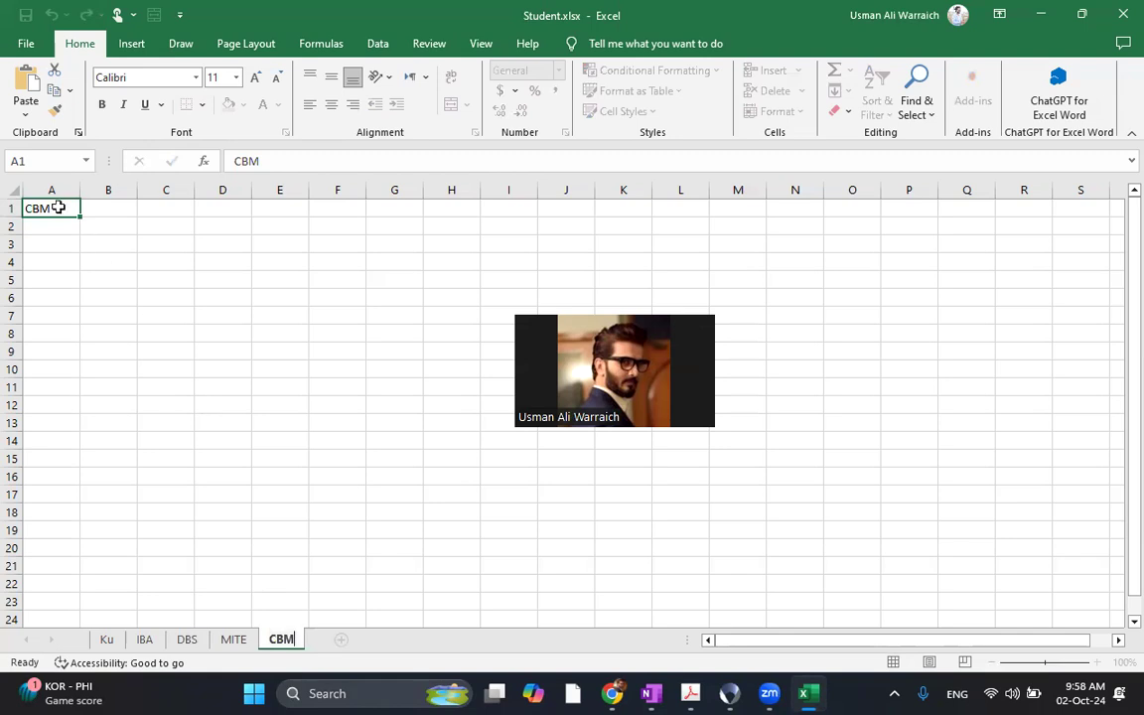
- Clear the stray text from cell A1 of the CBM sheet and return to the Ku sheet
{"action": "type", "text": "C"}
{"action": "key", "text": "BackSpace"}
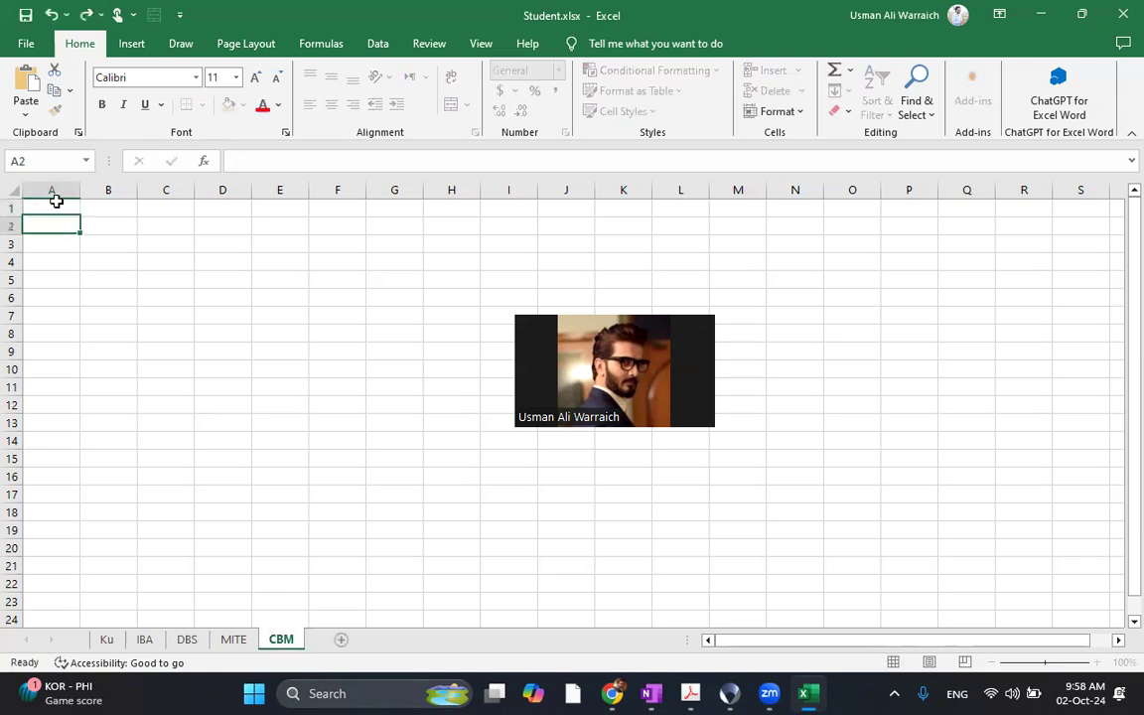
{"action": "key", "text": "Return"}
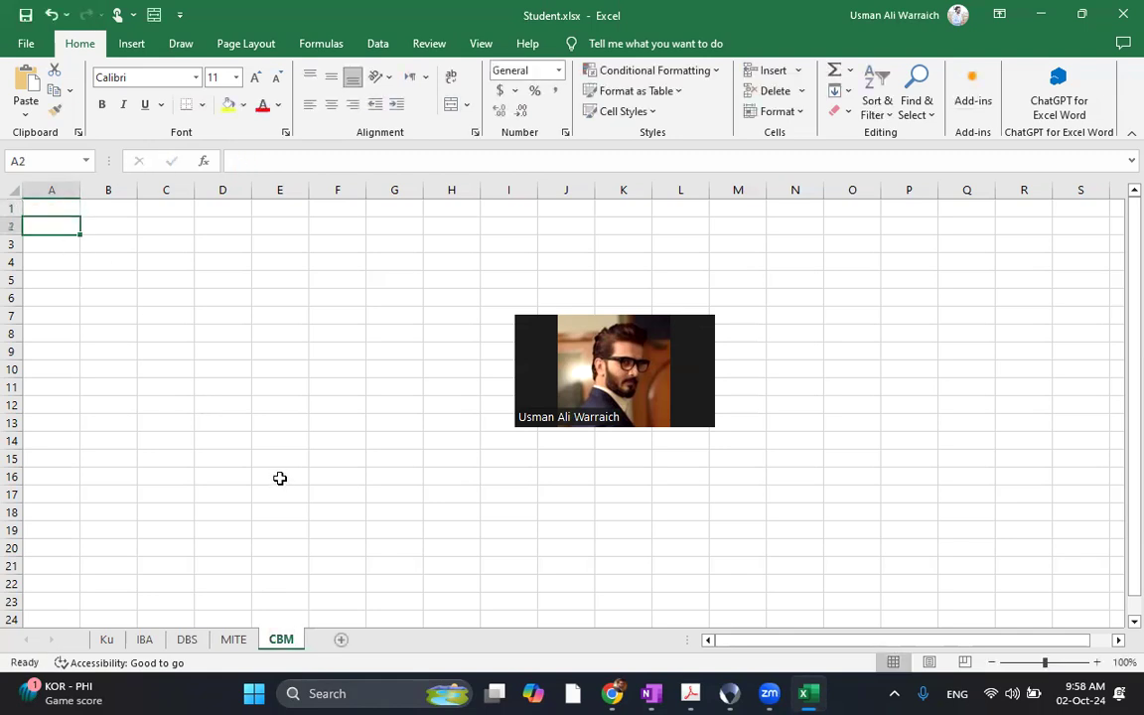
{"action": "left_click", "coordinate": [111, 644]}
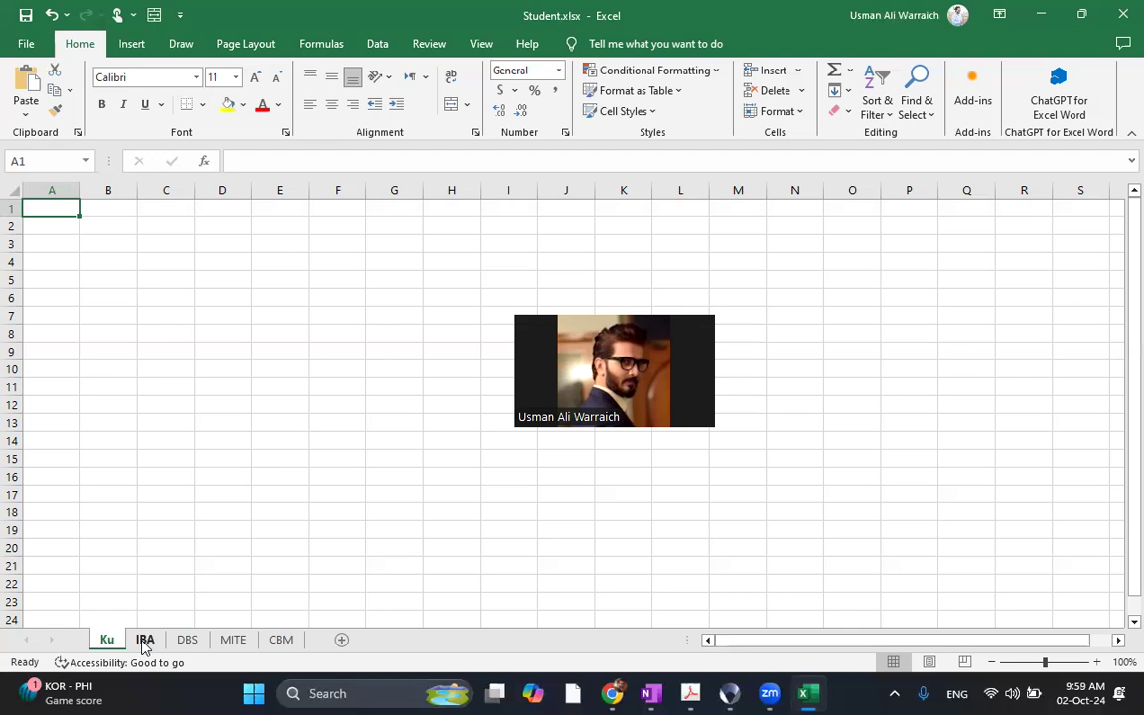
{"action": "left_click", "coordinate": [283, 643]}
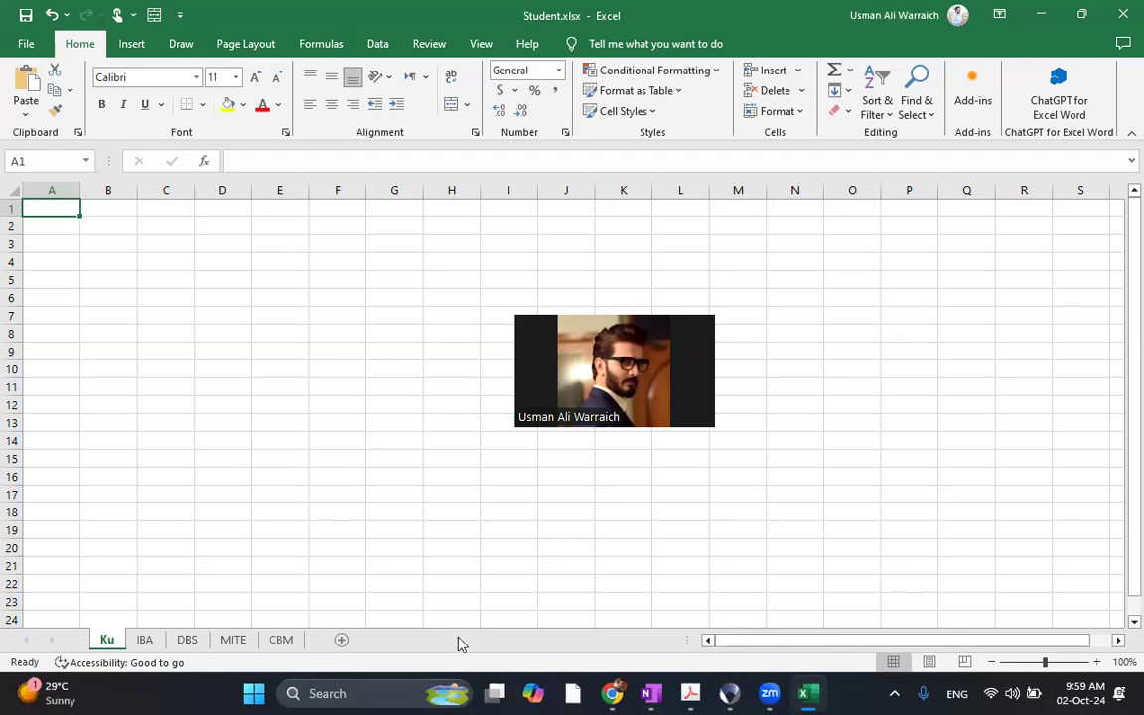
{"action": "right_click", "coordinate": [980, 642]}
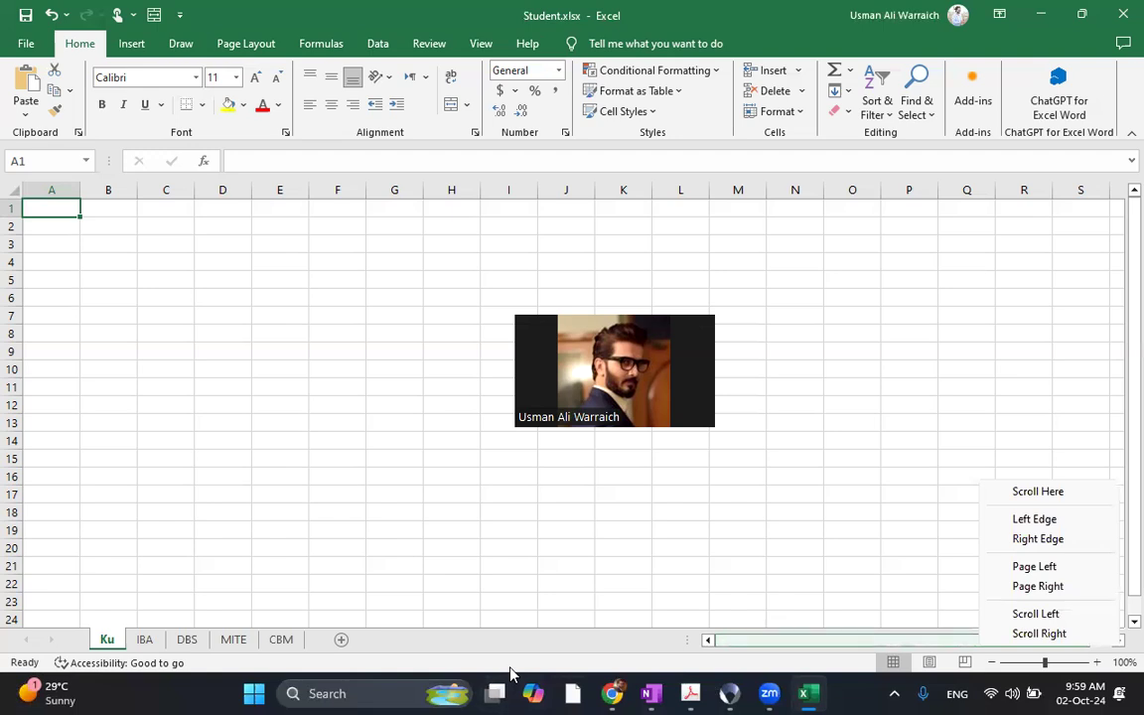
{"action": "left_click_drag", "start_coordinate": [793, 648], "coordinate": [743, 659]}
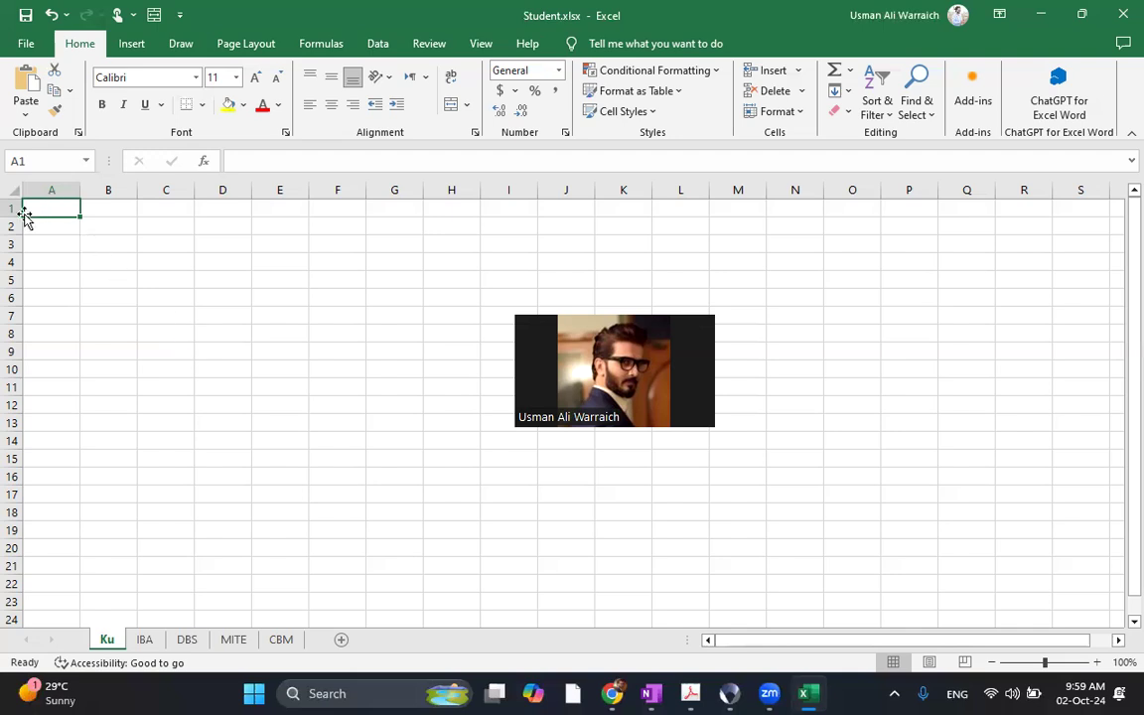
{"action": "left_click", "coordinate": [111, 208]}
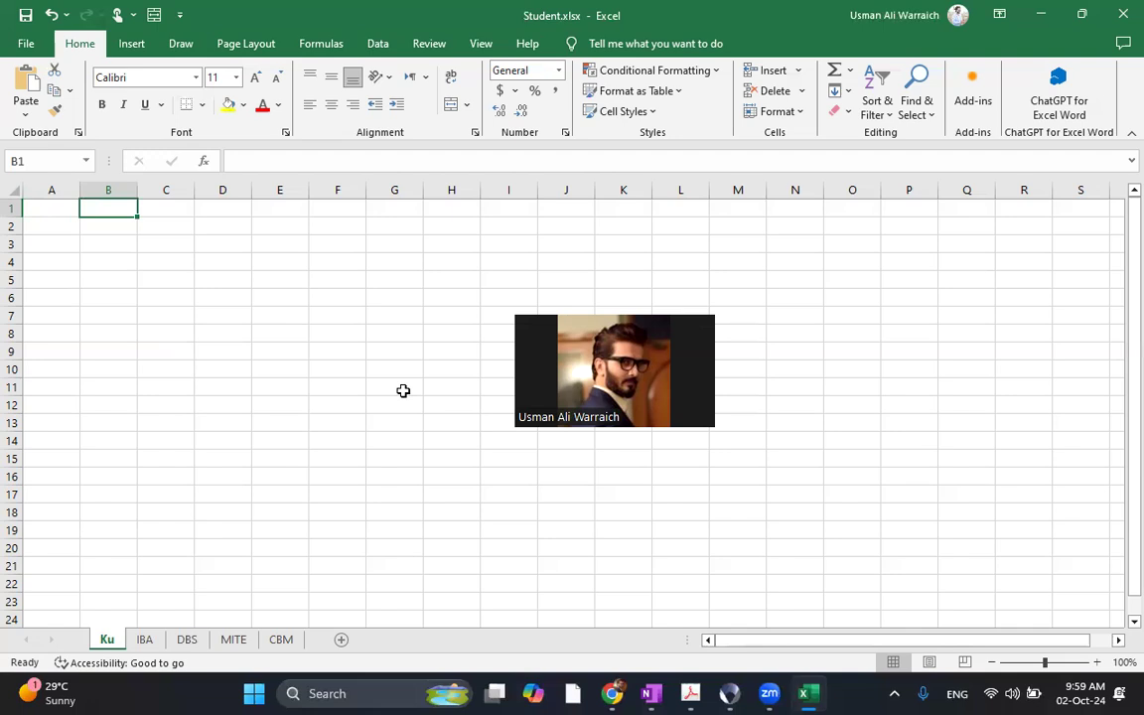
{"action": "left_click", "coordinate": [446, 393]}
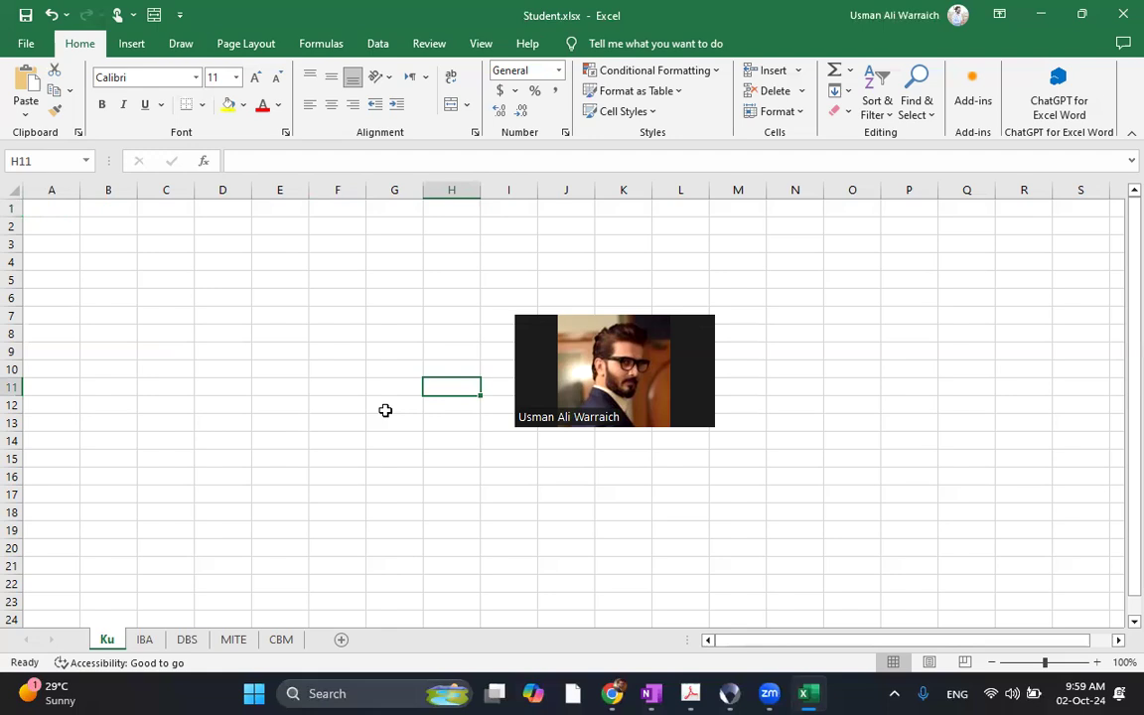
{"action": "left_click", "coordinate": [723, 588]}
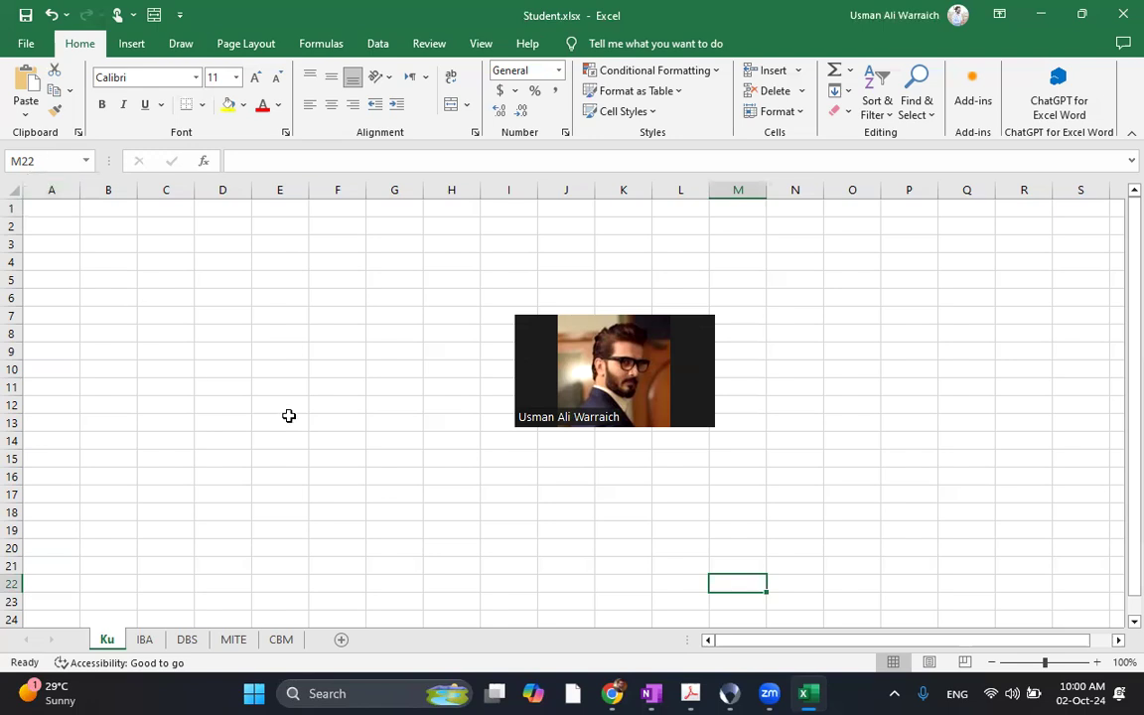
- Enter 35 in cell G12 of the Ku sheet and clear that cell again
{"action": "double_click", "coordinate": [396, 406]}
{"action": "type", "text": "35"}
{"action": "key", "text": "Return"}
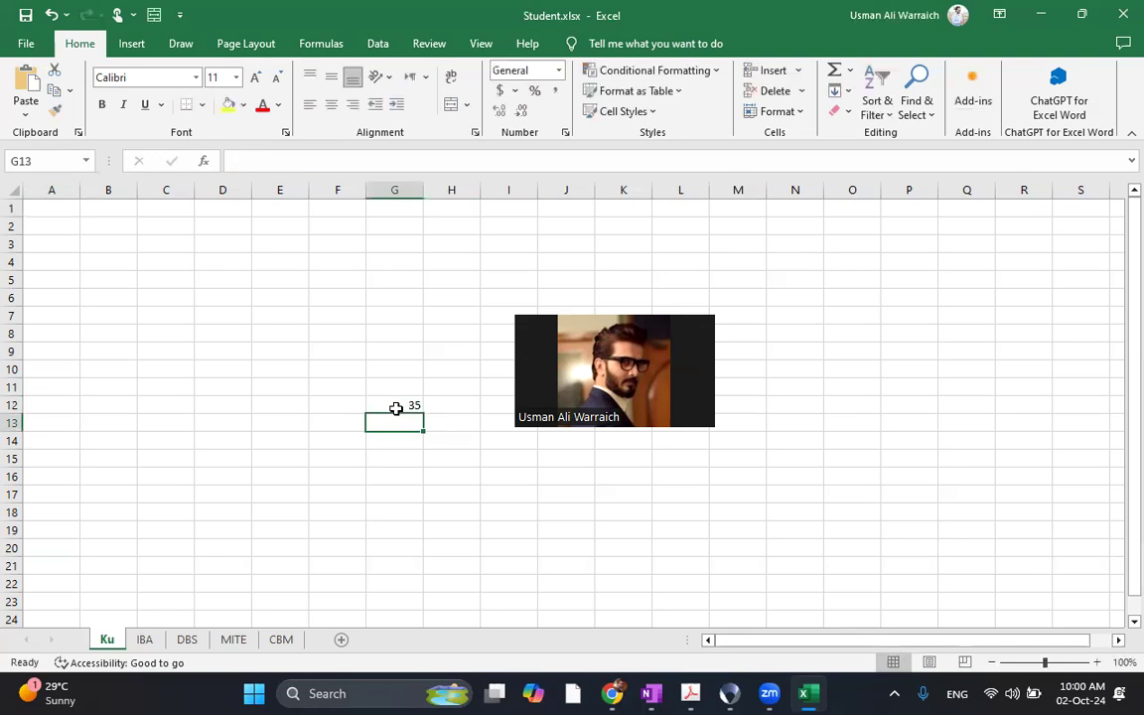
{"action": "left_click", "coordinate": [251, 693]}
{"action": "left_click", "coordinate": [264, 532]}
{"action": "left_click", "coordinate": [405, 406]}
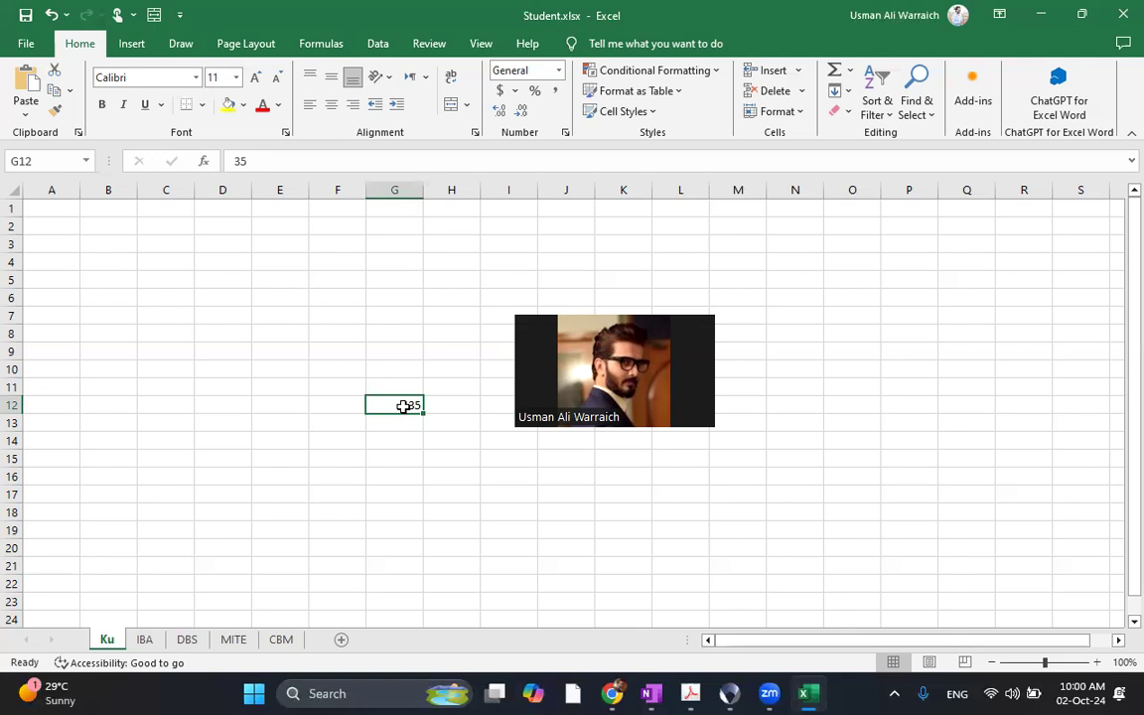
{"action": "key", "text": "Left"}
{"action": "key", "text": "Right"}
{"action": "key", "text": "Delete"}
- Enter the column headers S.no in cell B4 and Age in cell C4
{"action": "key", "text": "Left"}
{"action": "key", "text": "Left"}
{"action": "key", "text": "Left"}
{"action": "key", "text": "Left"}
{"action": "key", "text": "Left"}
{"action": "key", "text": "Up"}
{"action": "key", "text": "Up"}
{"action": "key", "text": "Up"}
{"action": "key", "text": "Up"}
{"action": "key", "text": "Up"}
{"action": "key", "text": "Up"}
{"action": "key", "text": "Up"}
{"action": "key", "text": "Up"}
{"action": "key", "text": "Up"}
{"action": "key", "text": "Right"}
{"action": "key", "text": "Down"}
{"action": "key", "text": "Right"}
{"action": "key", "text": "Down"}
{"action": "key", "text": "Left"}
{"action": "key", "text": "Up"}
{"action": "type", "text": "aGE"}
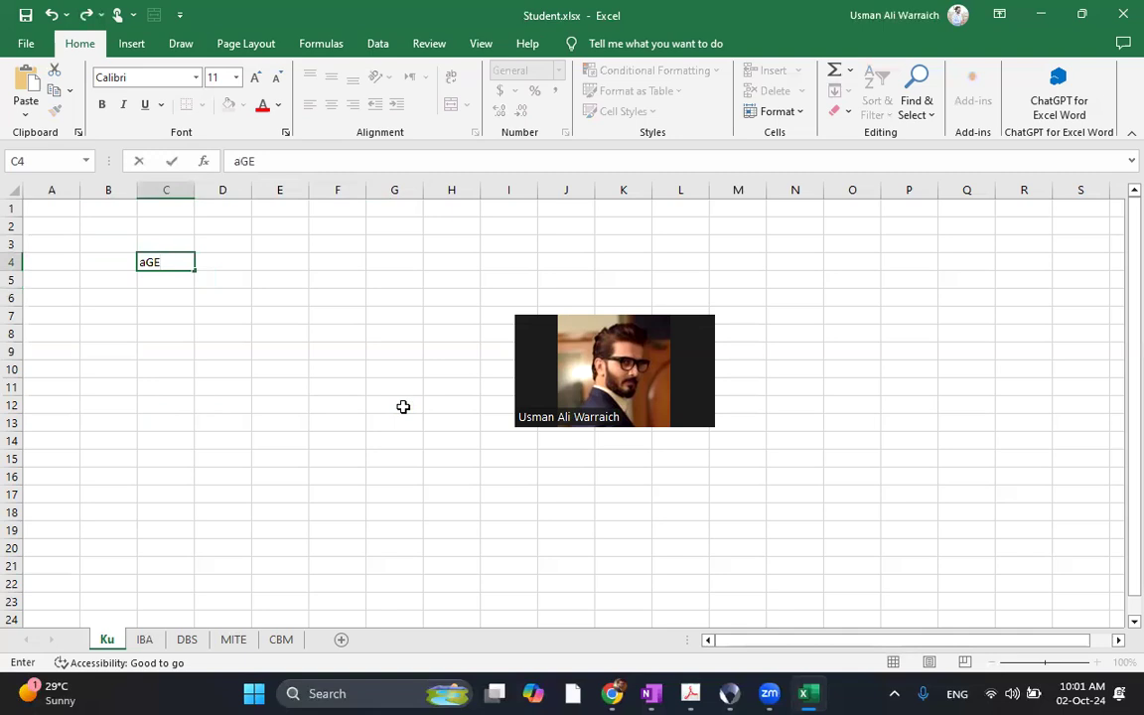
{"action": "key", "text": "Return"}
{"action": "key", "text": "Left"}
{"action": "key", "text": "Up"}
{"action": "type", "text": "S.no"}
{"action": "key", "text": "Return"}
- Fill the S.no column with the numbers 1 to 5 in cells B5 to B9
{"action": "key", "text": "Left"}
{"action": "key", "text": "Up"}
{"action": "key", "text": "Up"}
{"action": "key", "text": "Up"}
{"action": "key", "text": "Up"}
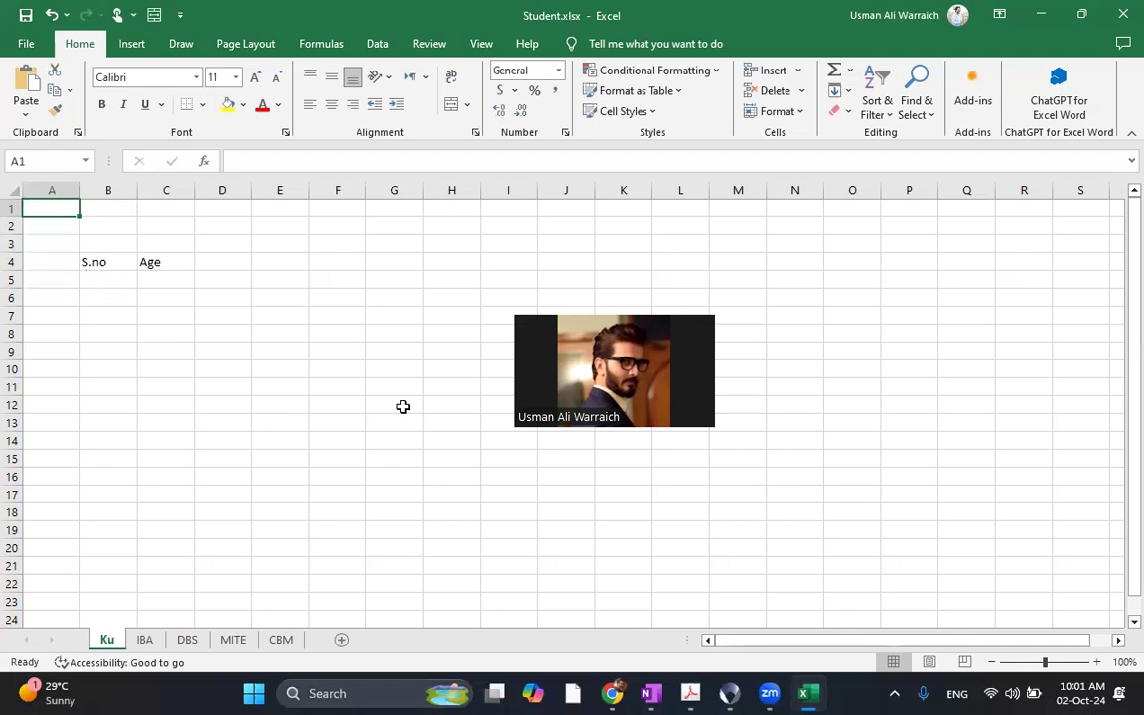
{"action": "key", "text": "Right"}
{"action": "key", "text": "Right"}
{"action": "key", "text": "Down"}
{"action": "key", "text": "Down"}
{"action": "key", "text": "Down"}
{"action": "key", "text": "Left"}
{"action": "key", "text": "Down"}
{"action": "type", "text": "1"}
{"action": "key", "text": "Return"}
{"action": "type", "text": "2"}
{"action": "key", "text": "Return"}
{"action": "type", "text": "3"}
{"action": "key", "text": "Return"}
{"action": "type", "text": "4"}
{"action": "key", "text": "Return"}
{"action": "type", "text": "5"}
{"action": "key", "text": "Return"}
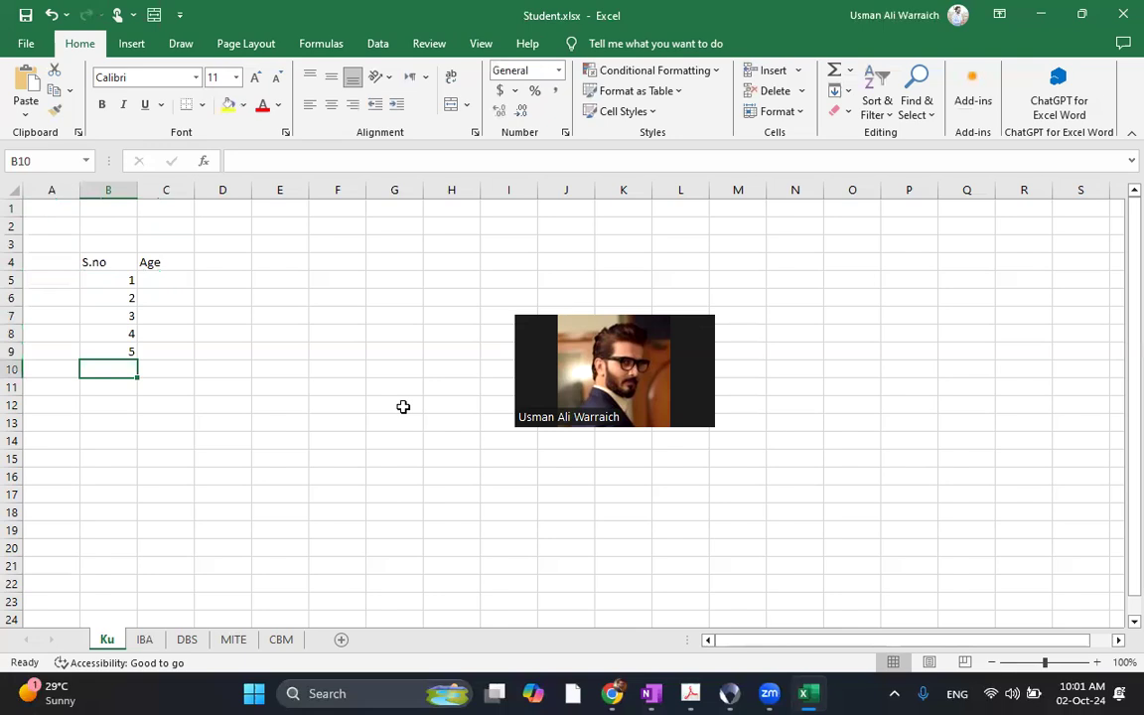
- Fill the Age column in C5 to C9 with 22, 25, 28, 41 and 18
{"action": "key", "text": "Right"}
{"action": "key", "text": "Up"}
{"action": "key", "text": "Up"}
{"action": "key", "text": "Up"}
{"action": "key", "text": "Up"}
{"action": "key", "text": "Up"}
{"action": "type", "text": "22"}
{"action": "key", "text": "Return"}
{"action": "type", "text": "25"}
{"action": "key", "text": "Return"}
{"action": "type", "text": "28"}
{"action": "key", "text": "Return"}
{"action": "type", "text": "41"}
{"action": "key", "text": "Return"}
{"action": "type", "text": "18"}
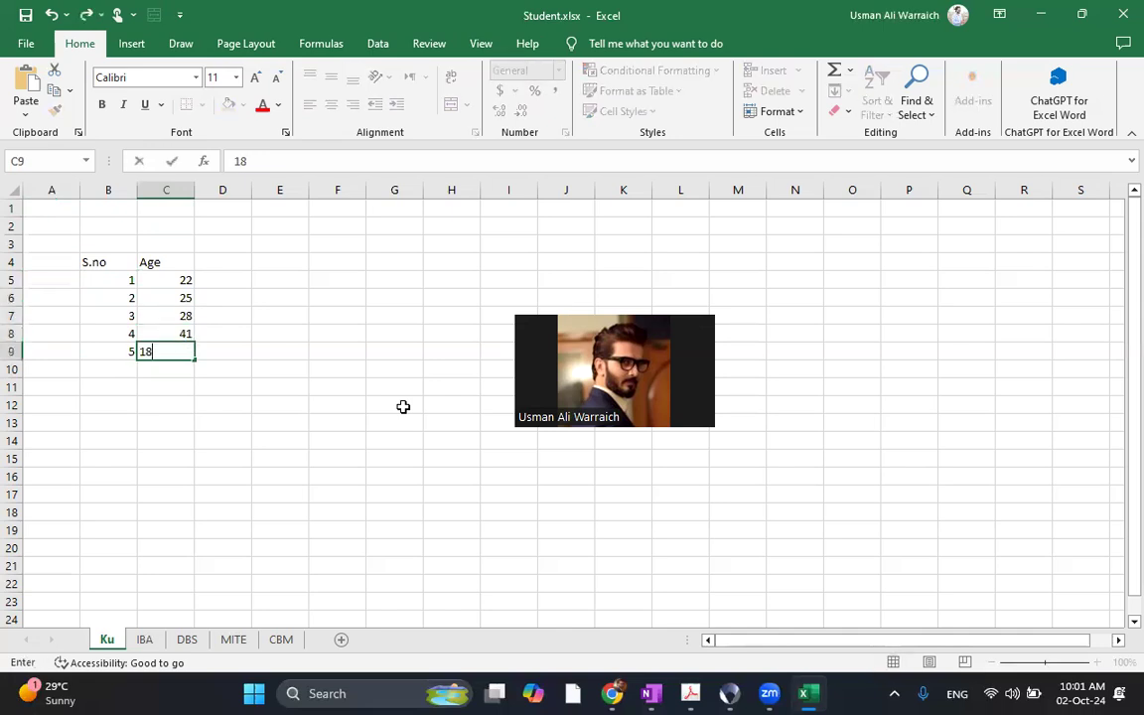
{"action": "key", "text": "BackSpace"}
{"action": "key", "text": "BackSpace"}
{"action": "type", "text": "21"}
{"action": "key", "text": "BackSpace"}
{"action": "key", "text": "BackSpace"}
{"action": "type", "text": "18"}
{"action": "key", "text": "Return"}
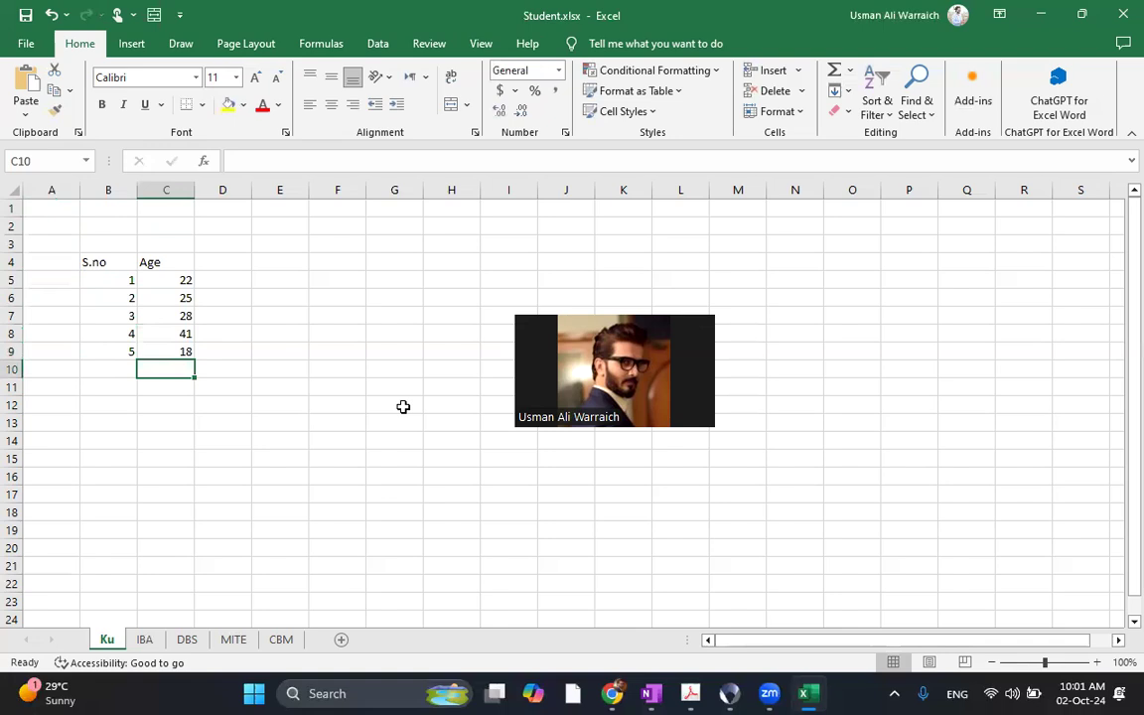
- Select the S.no and Age table range B4:C9
{"action": "key", "text": "Left"}
{"action": "key", "text": "Up"}
{"action": "key", "text": "Up"}
{"action": "key", "text": "Up"}
{"action": "key", "text": "Up"}
{"action": "key", "text": "Up"}
{"action": "key", "text": "Up"}
{"action": "key", "text": "Left"}
{"action": "key", "text": "Up"}
{"action": "key", "text": "Up"}
{"action": "key", "text": "Up"}
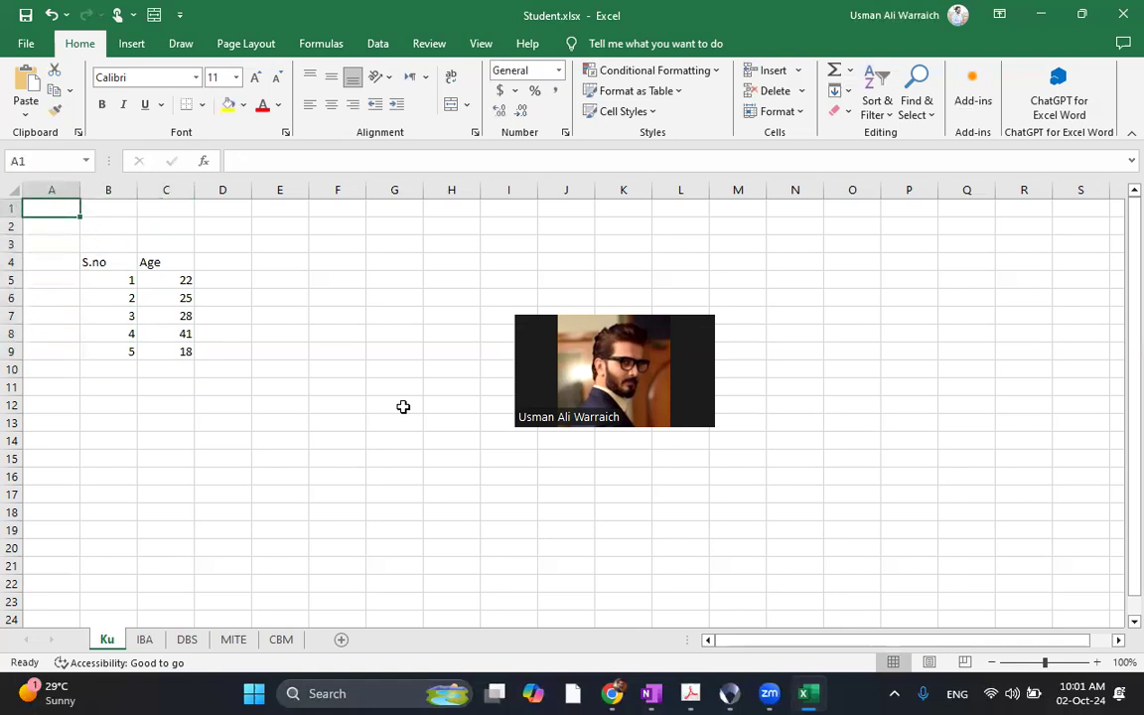
{"action": "key", "text": "Right"}
{"action": "key", "text": "Right"}
{"action": "key", "text": "Down"}
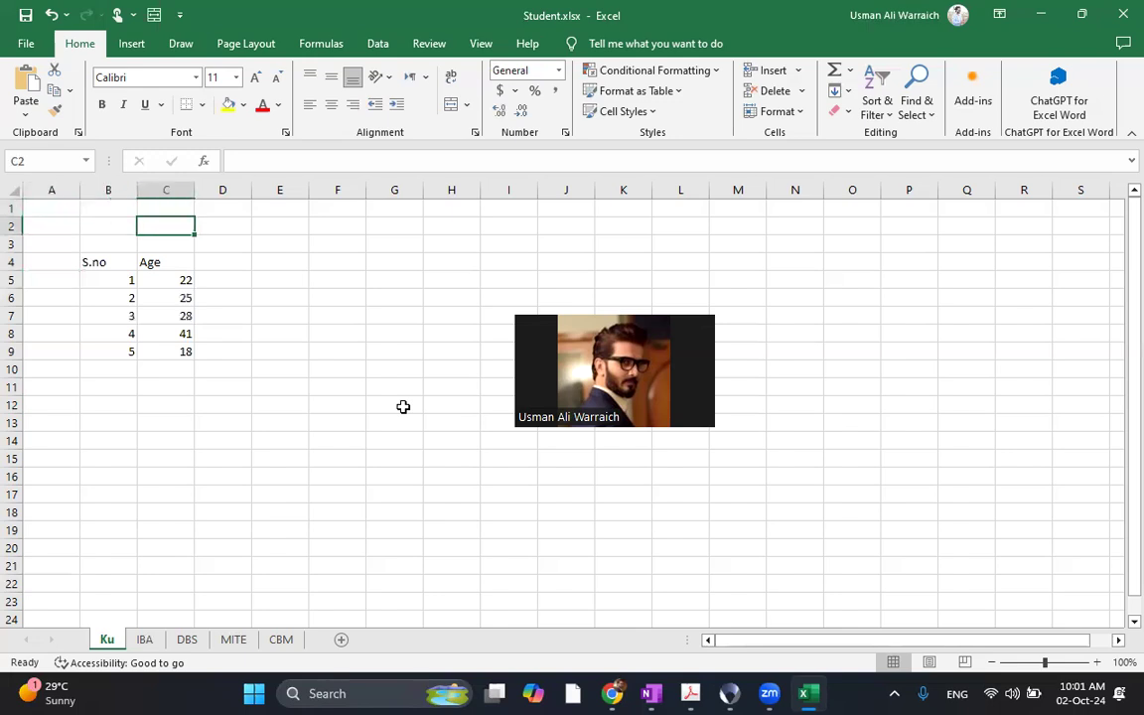
{"action": "key", "text": "Down"}
{"action": "key", "text": "Down"}
{"action": "key", "text": "Left"}
{"action": "key", "text": "shift+Right"}
{"action": "key", "text": "shift+Down"}
{"action": "key", "text": "shift+Down"}
{"action": "key", "text": "shift+Down"}
{"action": "key", "text": "shift+Down"}
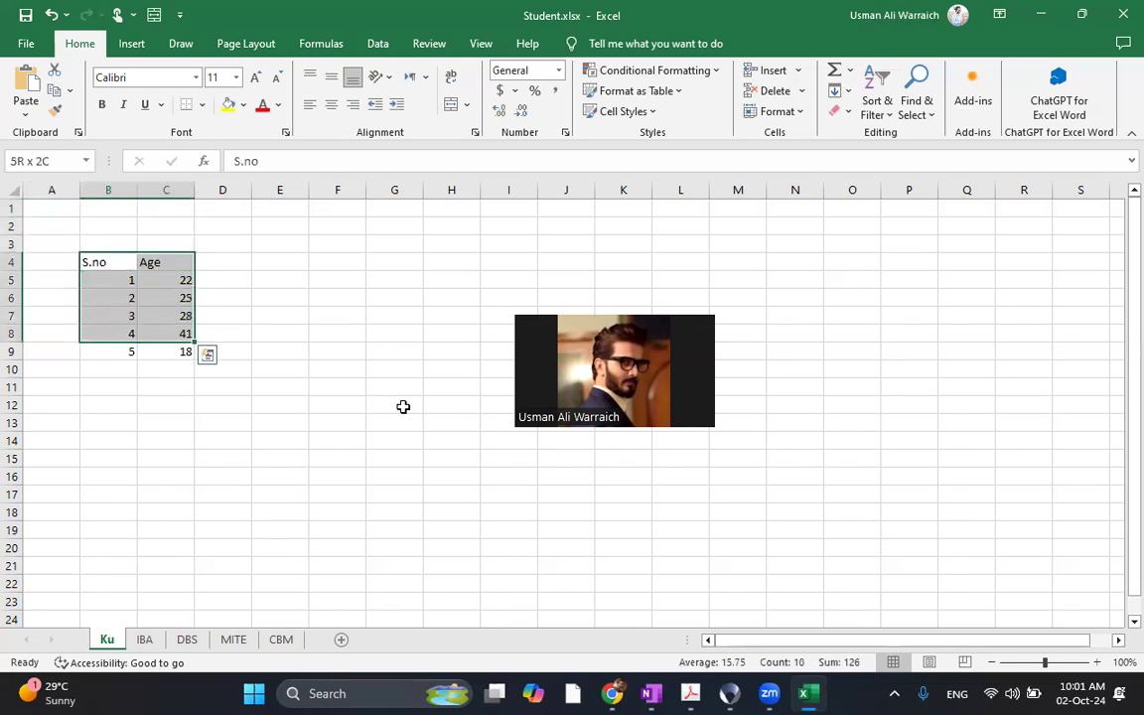
{"action": "key", "text": "shift+Down"}
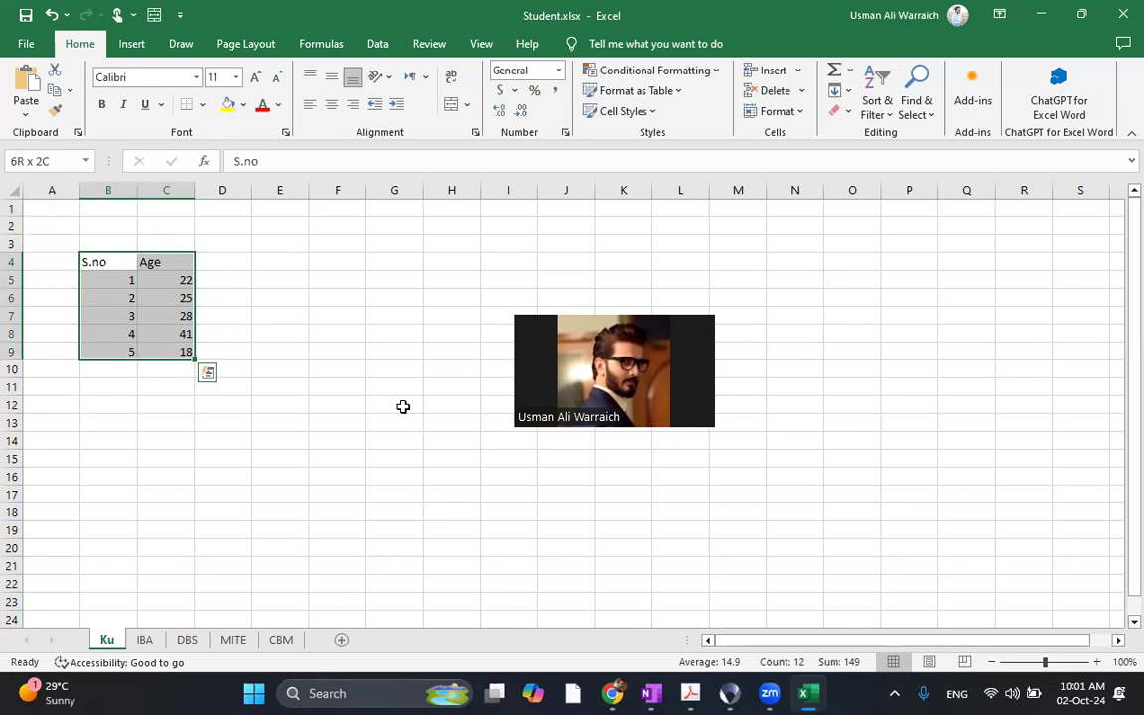
{"action": "key", "text": "ctrl+End"}
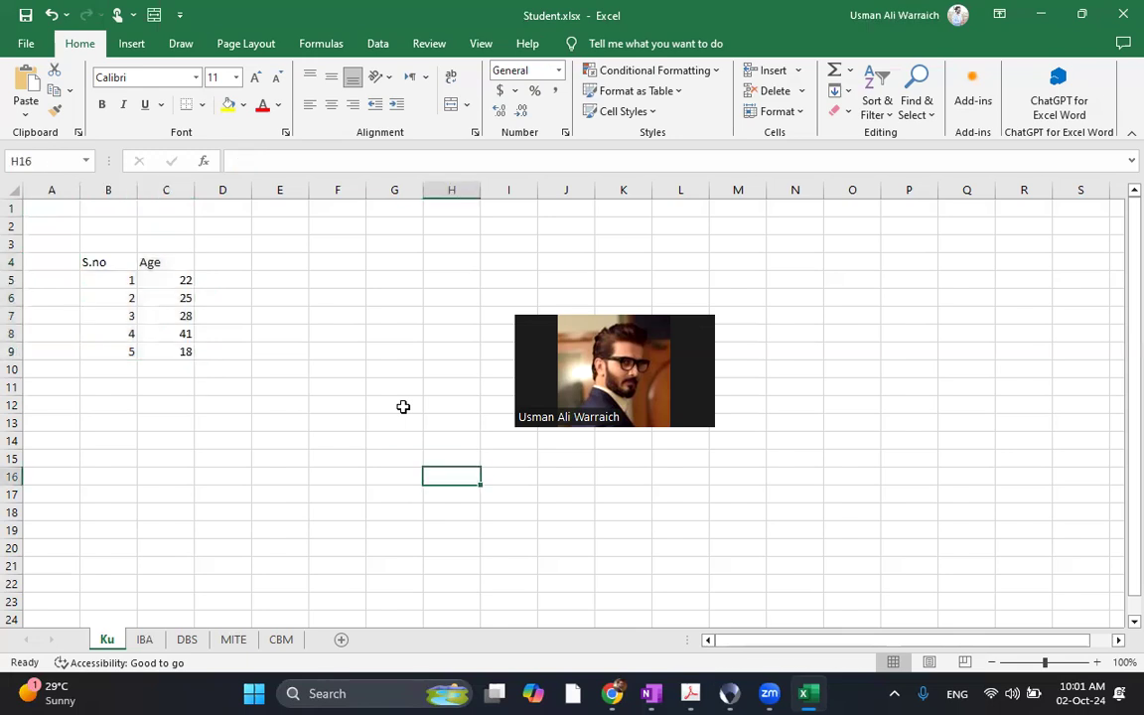
- Cut the S.no and Age table from B4:C9 and paste it starting at cell A1
{"action": "left_click", "coordinate": [120, 267]}
{"action": "left_click_drag", "start_coordinate": [128, 268], "coordinate": [187, 350]}
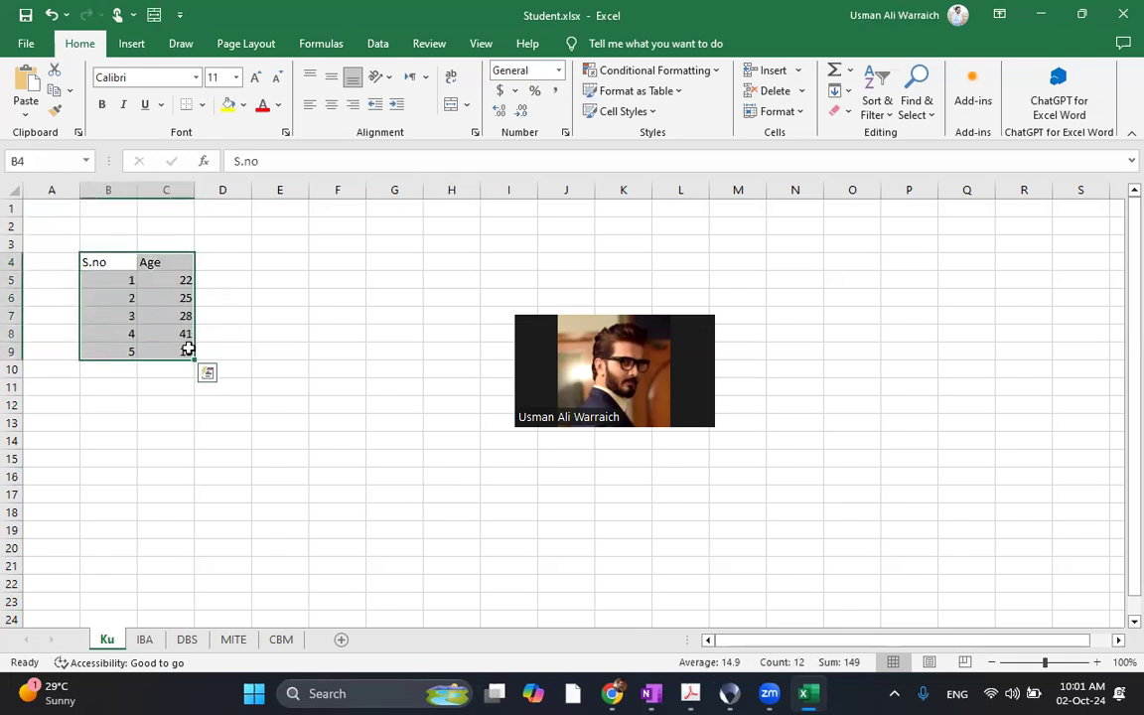
{"action": "right_click", "coordinate": [191, 353]}
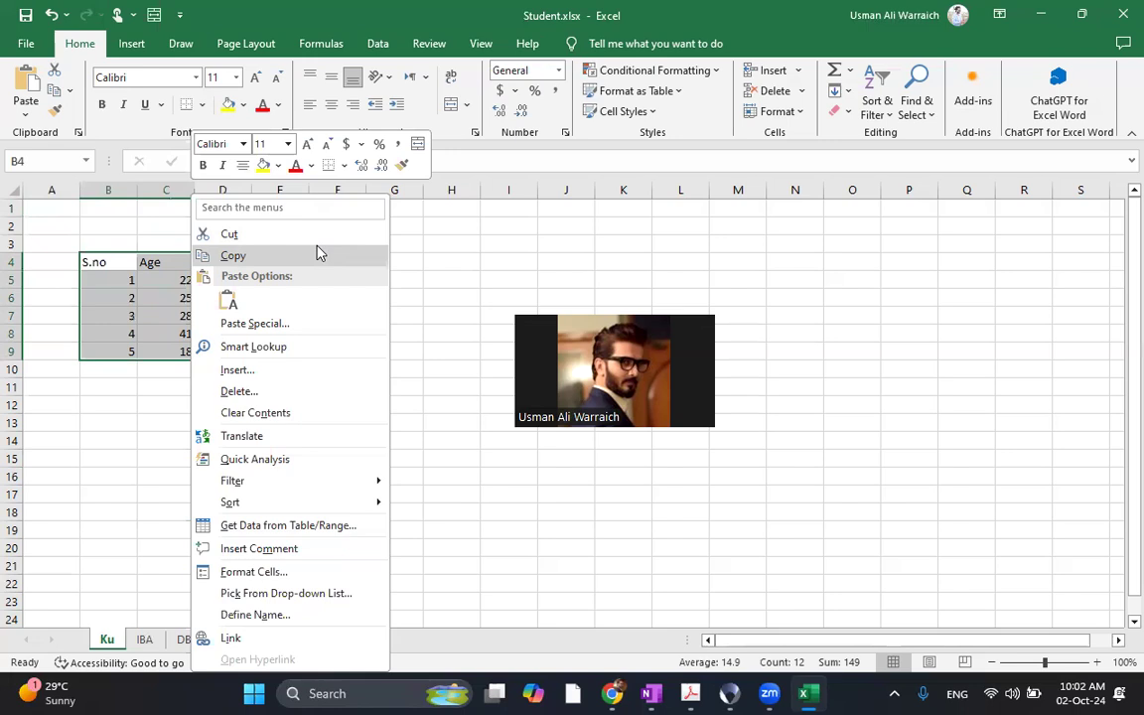
{"action": "left_click", "coordinate": [275, 239]}
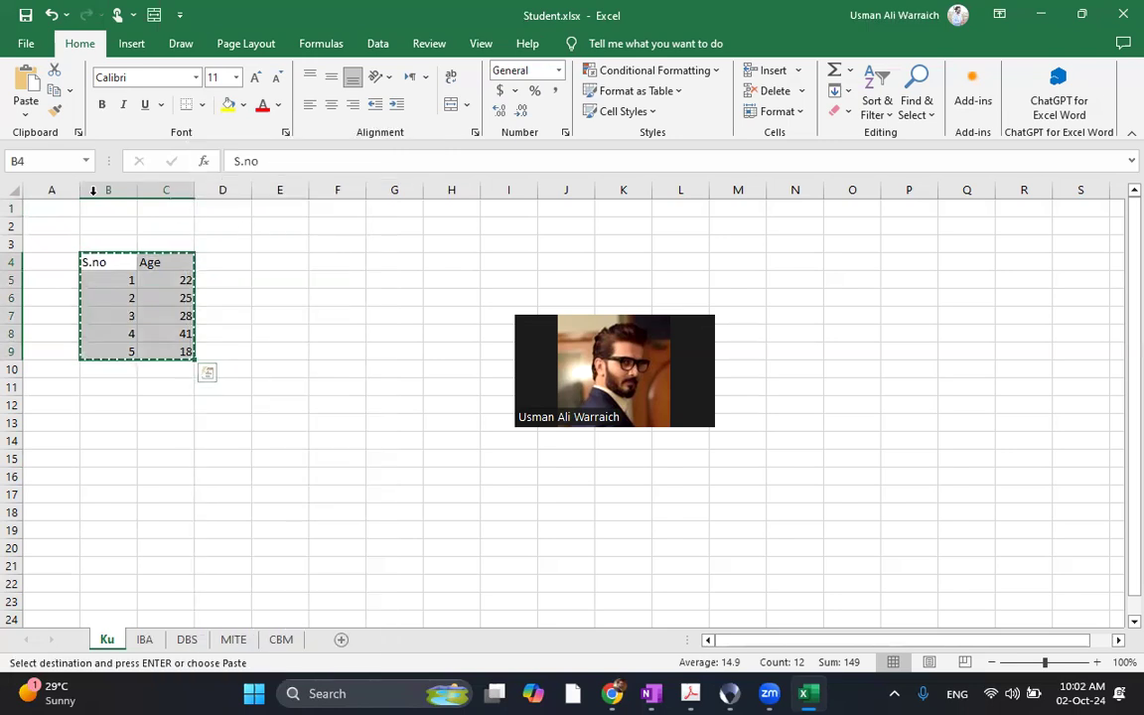
{"action": "left_click", "coordinate": [39, 211]}
{"action": "right_click", "coordinate": [38, 211]}
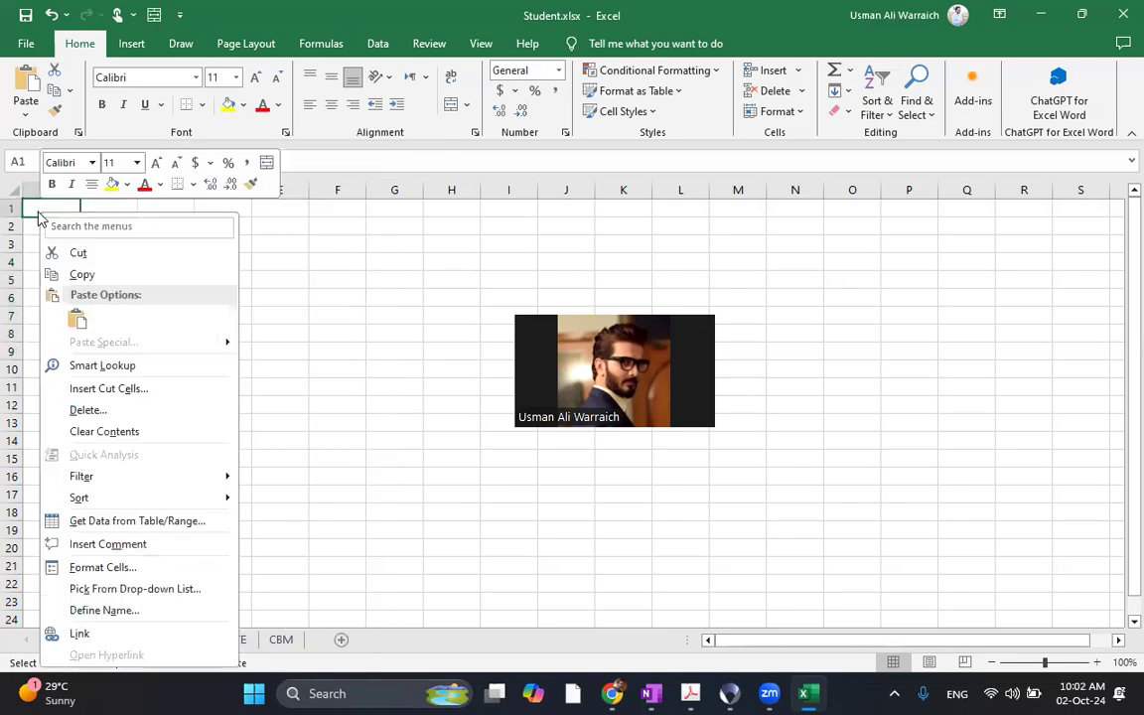
{"action": "key", "text": "Escape"}
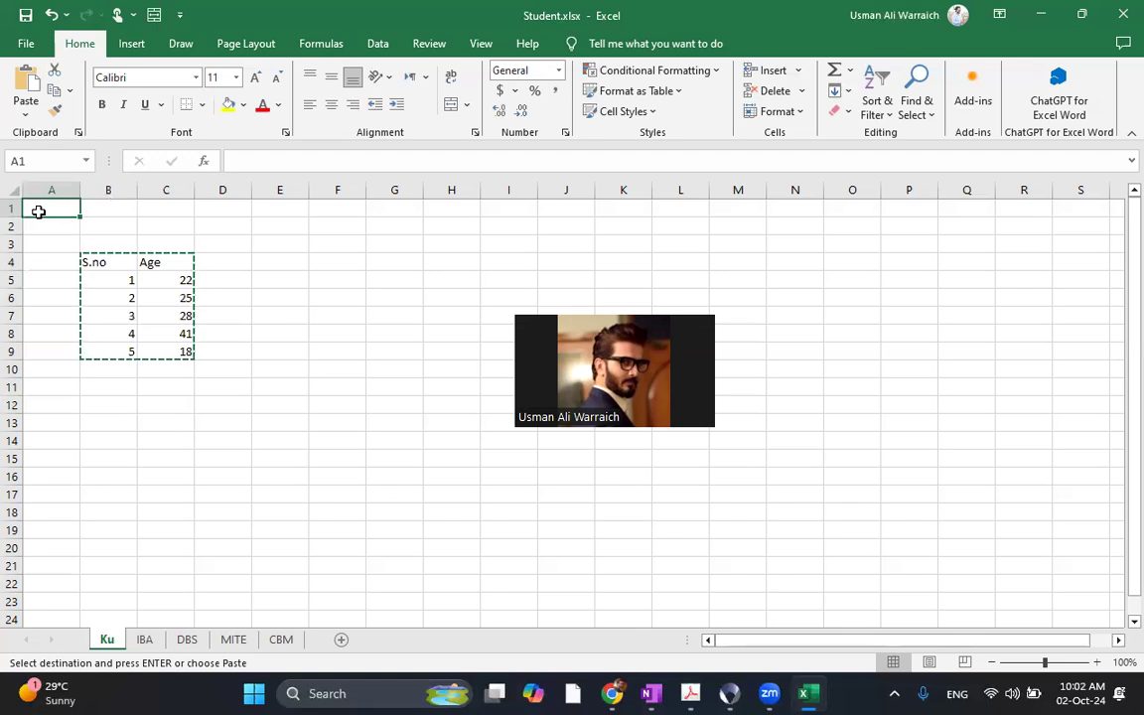
{"action": "key", "text": "ctrl+v"}
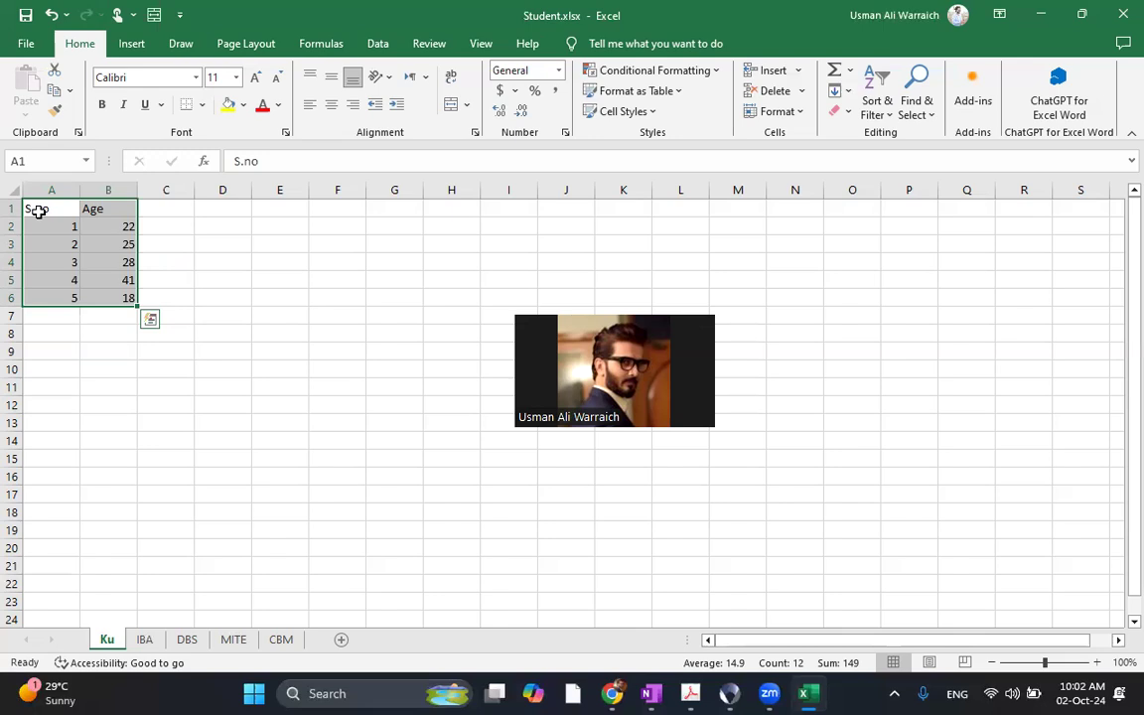
- Enter the note "ctl x" in cell G11 of the Ku sheet
{"action": "left_click", "coordinate": [383, 385]}
{"action": "type", "text": "ctl"}
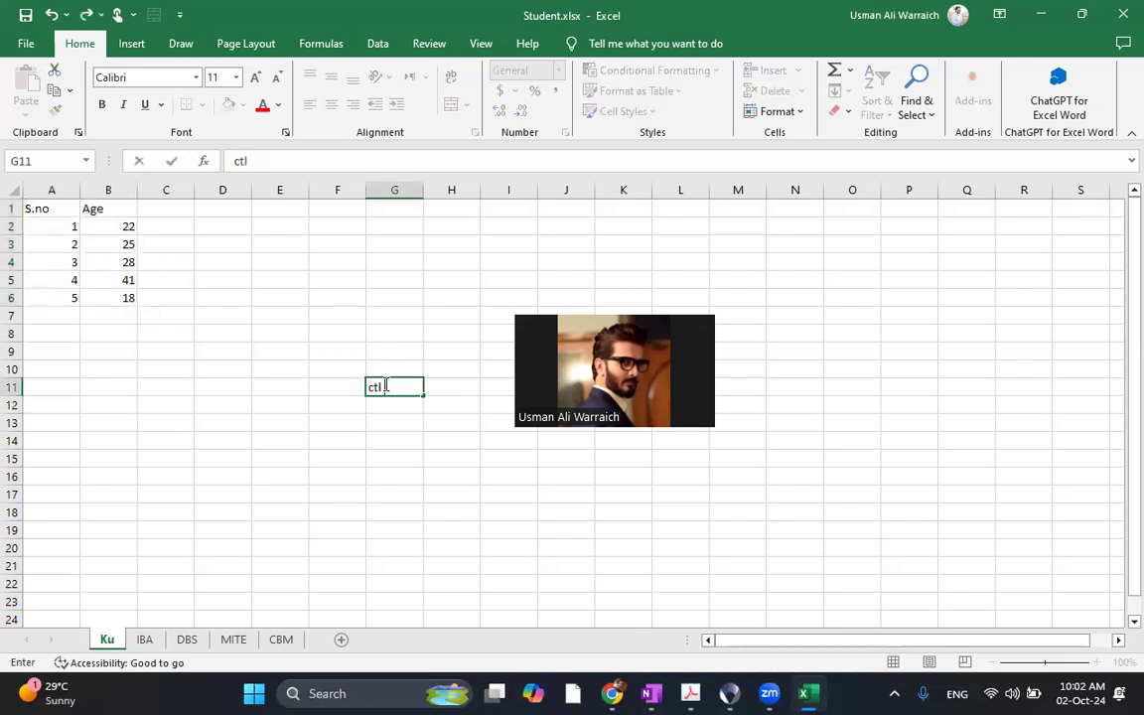
{"action": "type", "text": " x"}
{"action": "key", "text": "Return"}
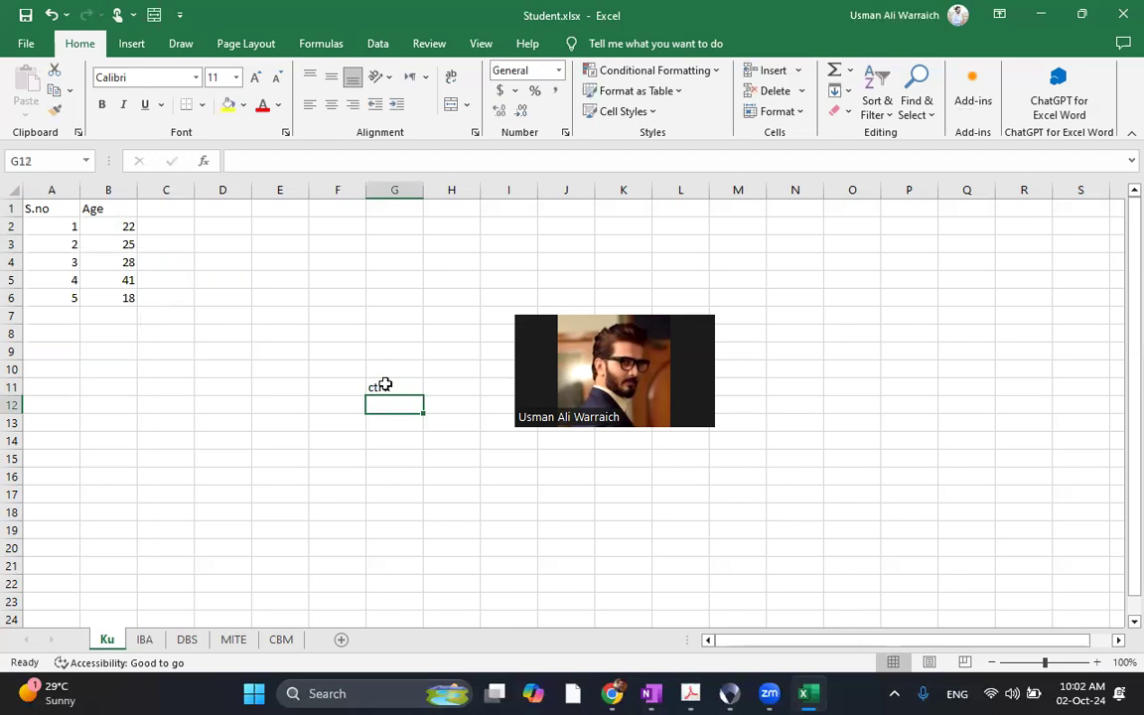
- Clear the shortcut note from cell G11
{"action": "key", "text": "Left"}
{"action": "key", "text": "Up"}
{"action": "key", "text": "shift+Right"}
{"action": "key", "text": "Delete"}
- Enter the practice numbers 5, 2 and 3 in cells D11 to D13
{"action": "key", "text": "Left"}
{"action": "key", "text": "Left"}
{"action": "type", "text": "5"}
{"action": "key", "text": "Return"}
{"action": "type", "text": "2"}
{"action": "key", "text": "Return"}
{"action": "type", "text": "3"}
{"action": "key", "text": "Return"}
- Copy the practice numbers in D11:D13 and paste them starting at cell F5
{"action": "key", "text": "Up"}
{"action": "key", "text": "Up"}
{"action": "key", "text": "Up"}
{"action": "key", "text": "shift+Down"}
{"action": "key", "text": "shift+Down"}
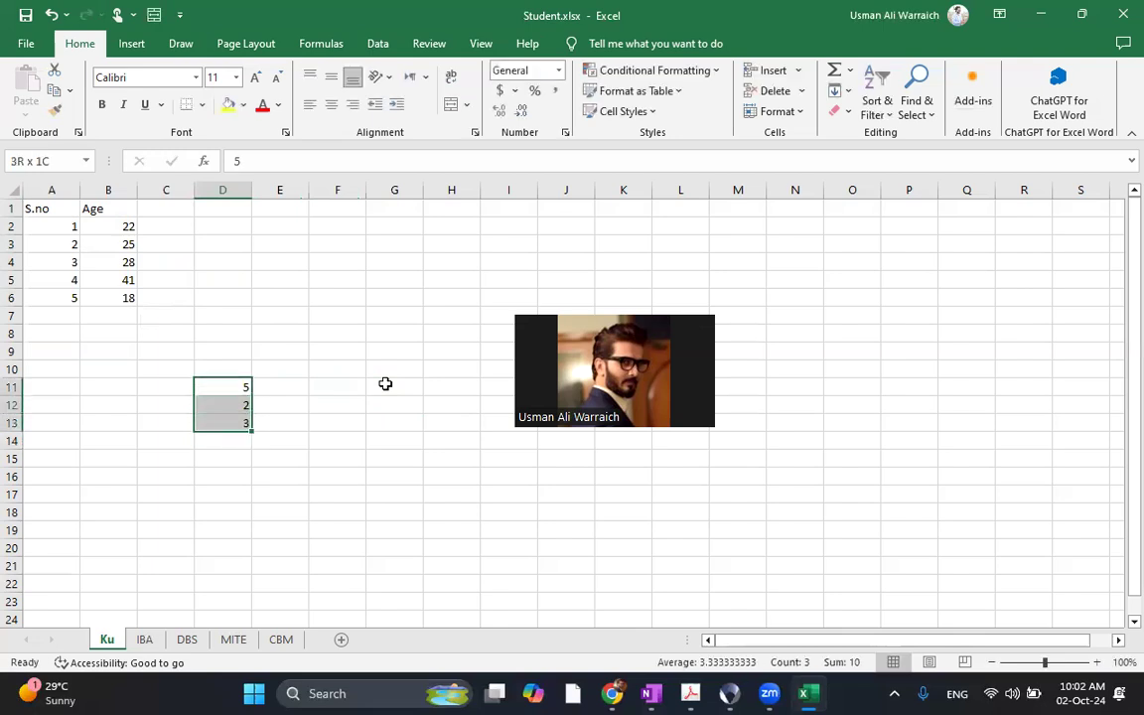
{"action": "right_click", "coordinate": [203, 393]}
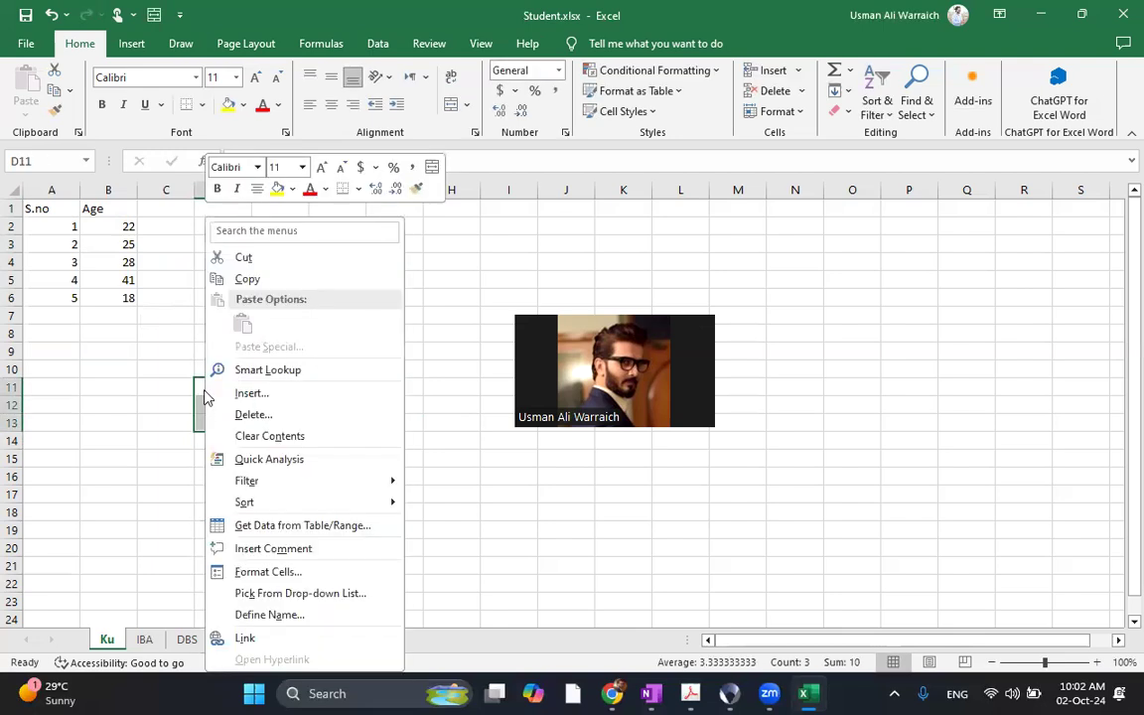
{"action": "left_click", "coordinate": [286, 285]}
{"action": "left_click", "coordinate": [350, 284]}
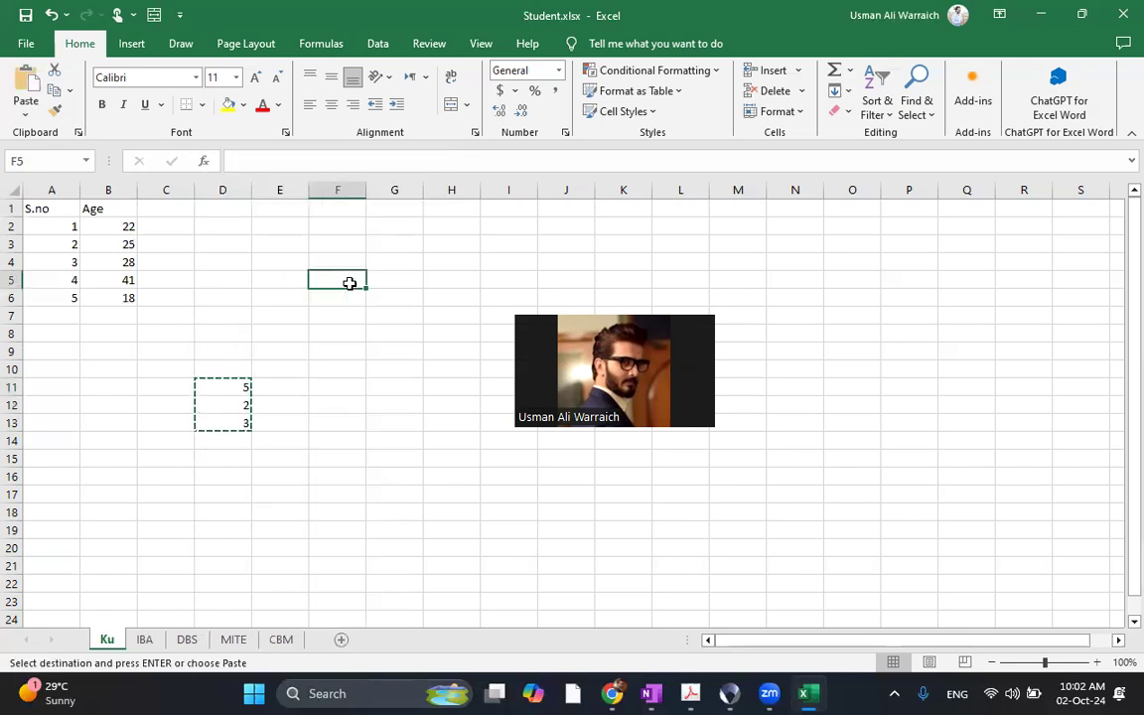
{"action": "key", "text": "ctrl+v"}
{"action": "key", "text": "ctrl"}
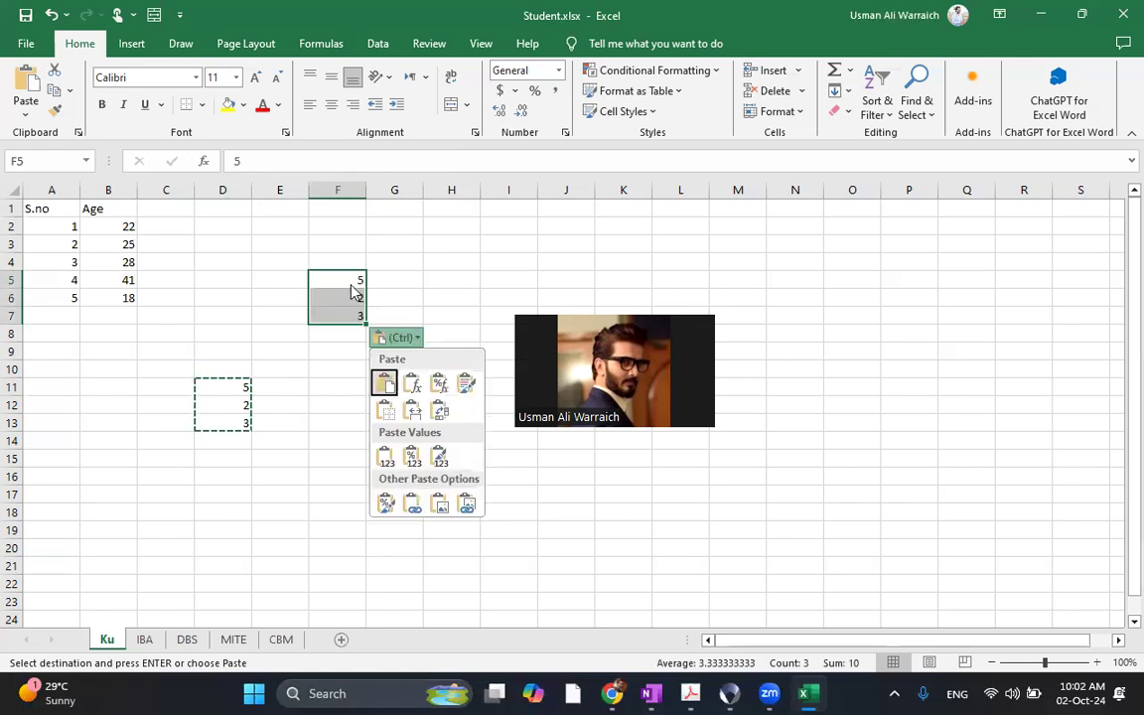
{"action": "key", "text": "Escape"}
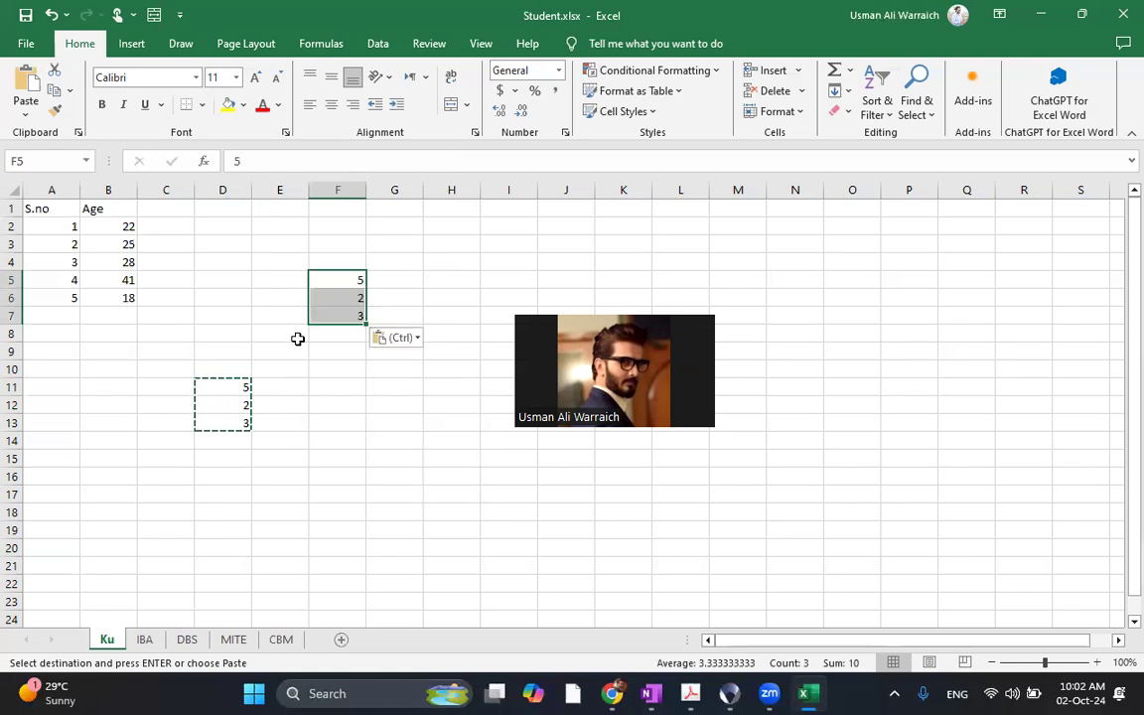
- Paste the copied numbers a second time, starting at cell F16
{"action": "left_click", "coordinate": [340, 296]}
{"action": "left_click", "coordinate": [330, 480]}
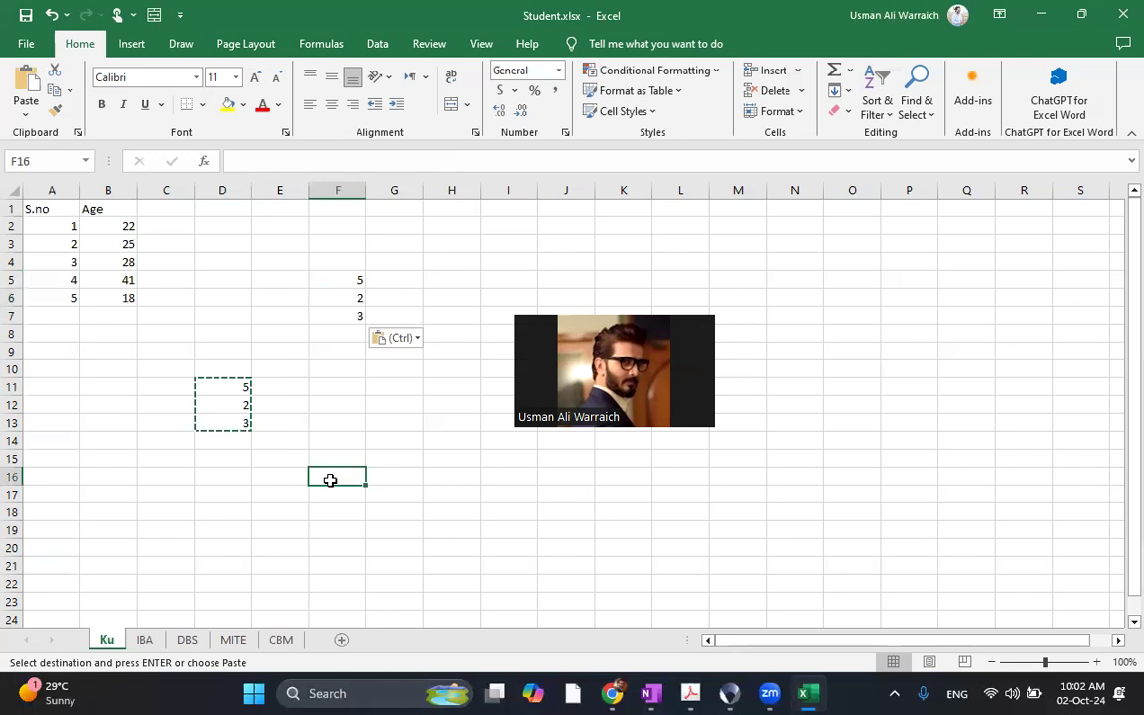
{"action": "key", "text": "ctrl+v"}
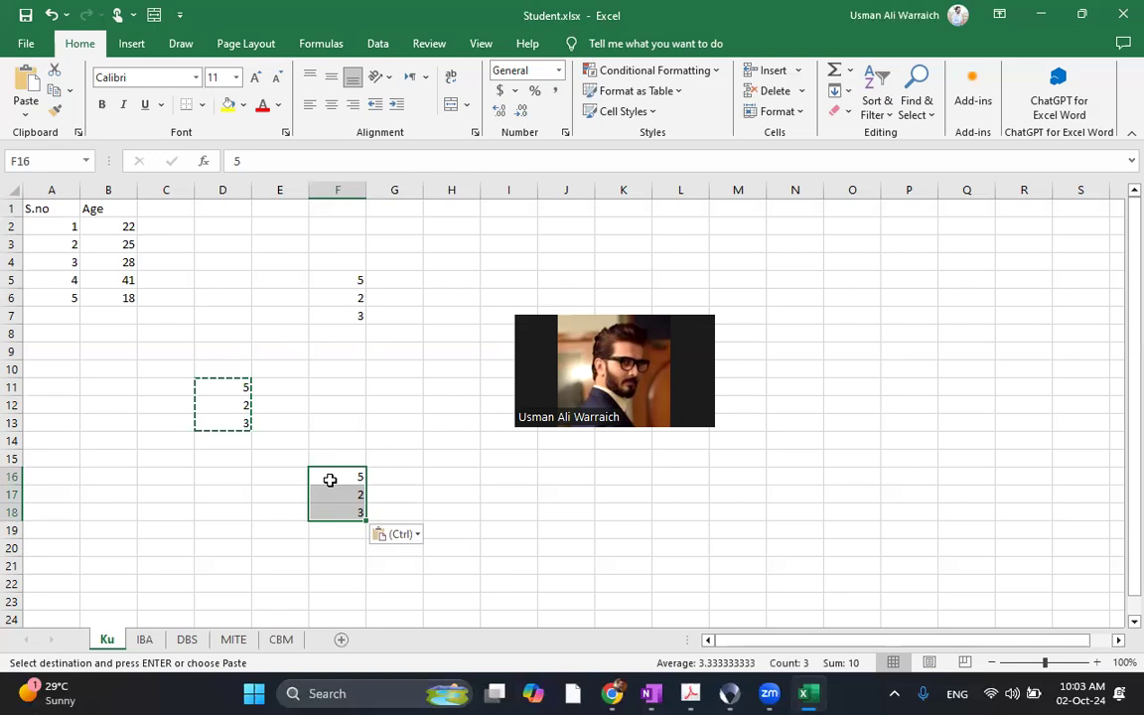
- Enter the note "ctr c" in cell G11
{"action": "left_click", "coordinate": [378, 383]}
{"action": "type", "text": "ctr p"}
{"action": "key", "text": "BackSpace"}
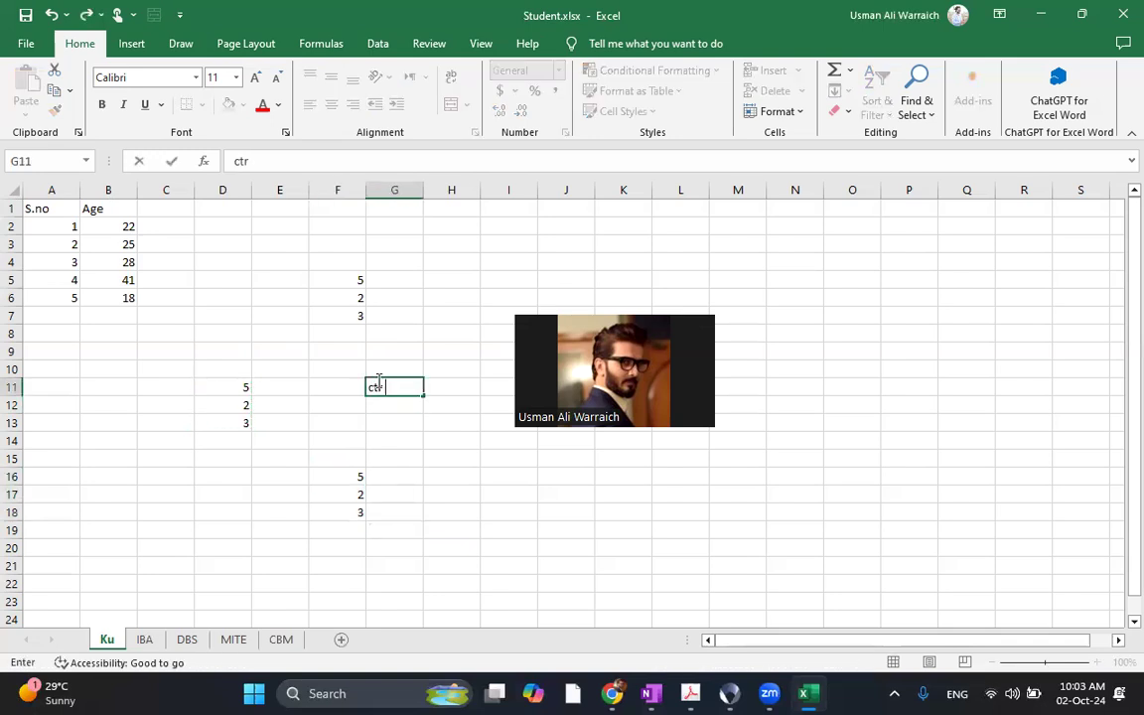
{"action": "type", "text": "c"}
{"action": "key", "text": "Return"}
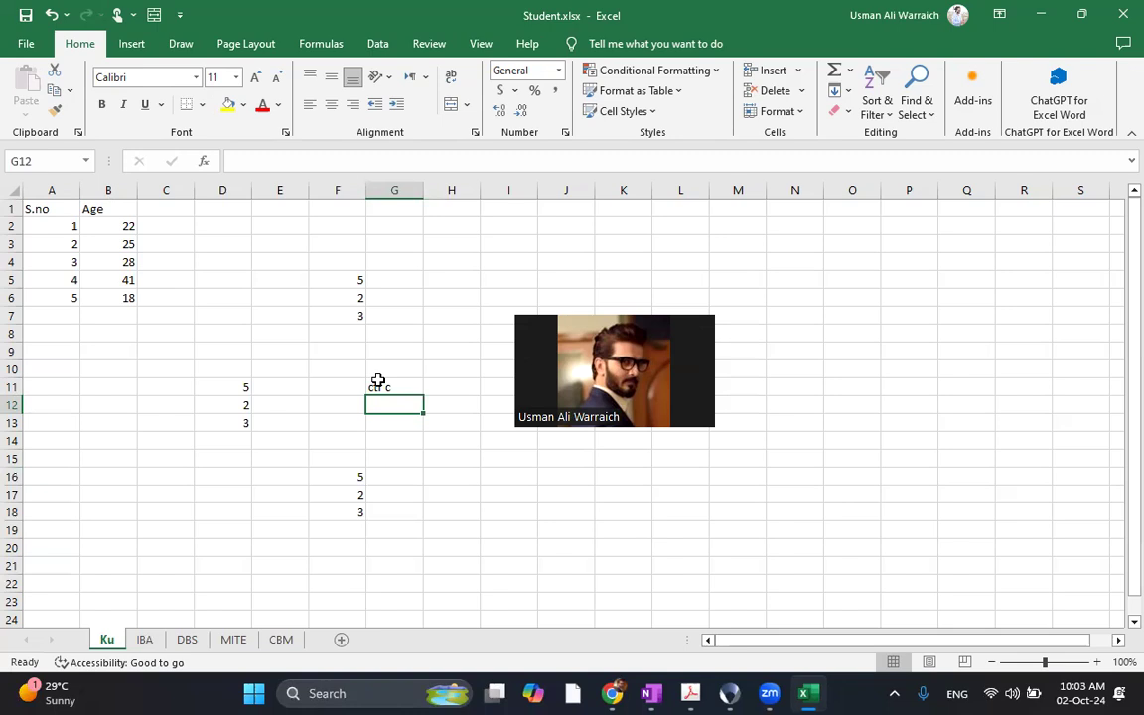
- Select the practice area from D5 down to row 19, including column G, and clear its numbers and note
{"action": "key", "text": "Left"}
{"action": "key", "text": "Left"}
{"action": "key", "text": "Left"}
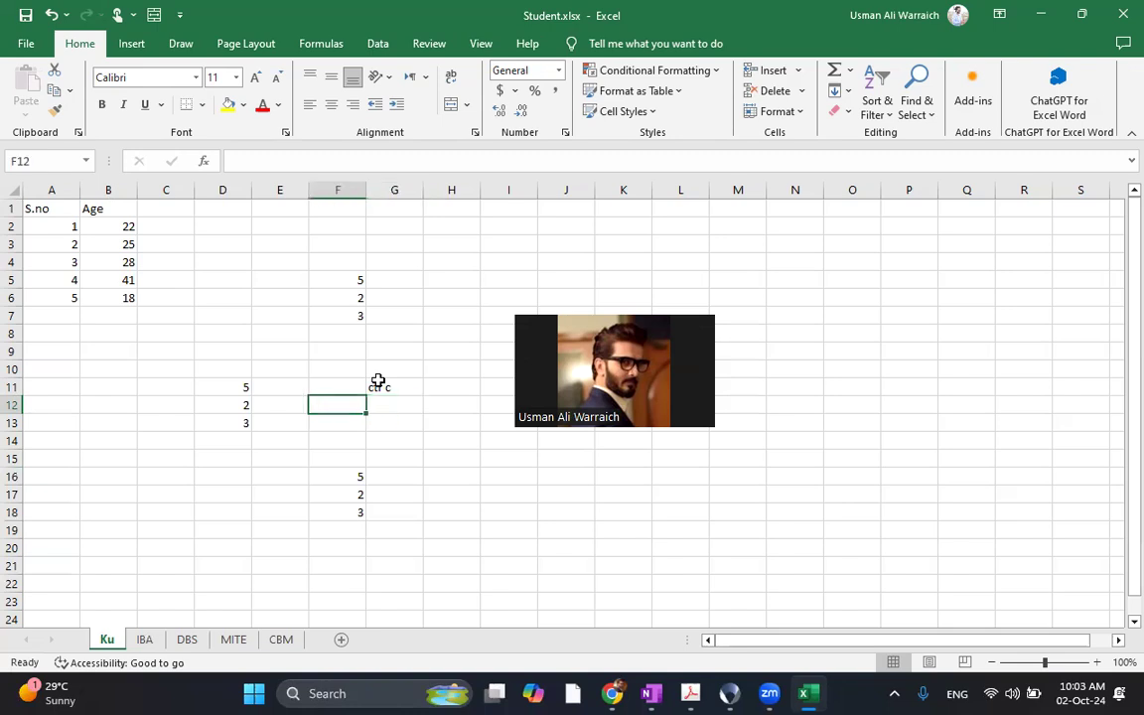
{"action": "key", "text": "Up"}
{"action": "key", "text": "Up"}
{"action": "key", "text": "Up"}
{"action": "key", "text": "Up"}
{"action": "key", "text": "Up"}
{"action": "key", "text": "Up"}
{"action": "key", "text": "Up"}
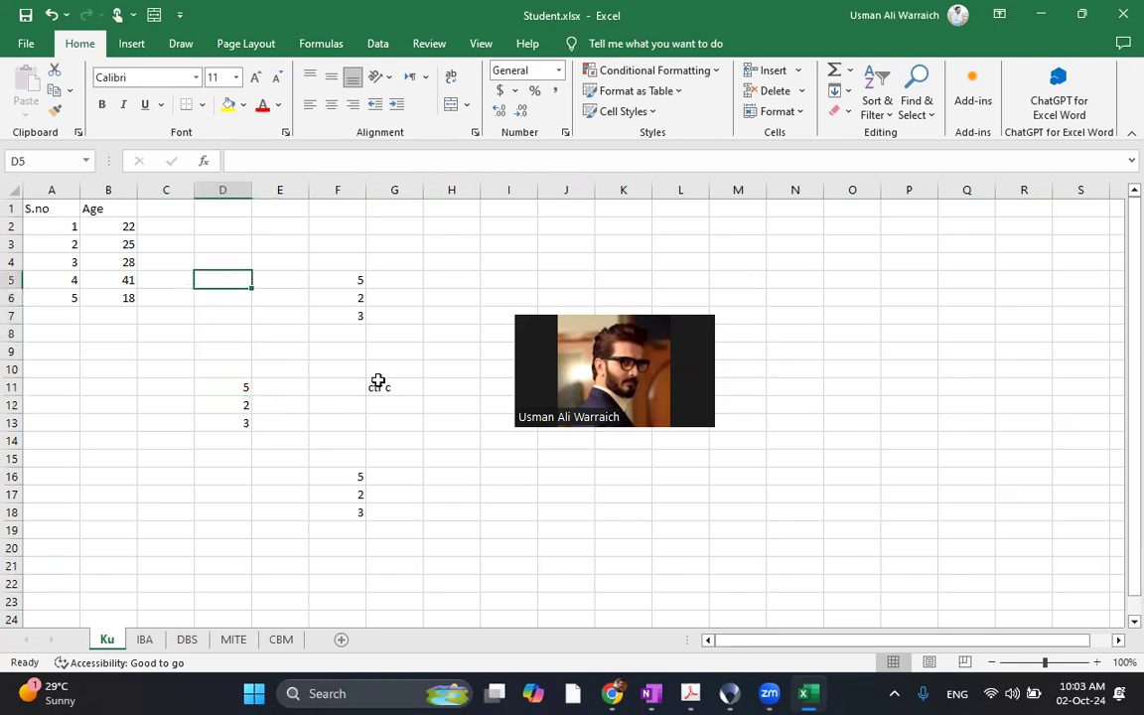
{"action": "key", "text": "shift+Right"}
{"action": "key", "text": "shift+Down"}
{"action": "key", "text": "shift+Down"}
{"action": "key", "text": "shift+Down"}
{"action": "key", "text": "shift+Down"}
{"action": "key", "text": "shift+Down"}
{"action": "key", "text": "shift+Down"}
{"action": "key", "text": "shift+Down"}
{"action": "key", "text": "shift+Down"}
{"action": "key", "text": "shift+Down"}
{"action": "key", "text": "shift+Down"}
{"action": "key", "text": "shift+Down"}
{"action": "key", "text": "shift+Down"}
{"action": "key", "text": "shift+Down"}
{"action": "key", "text": "shift+Down"}
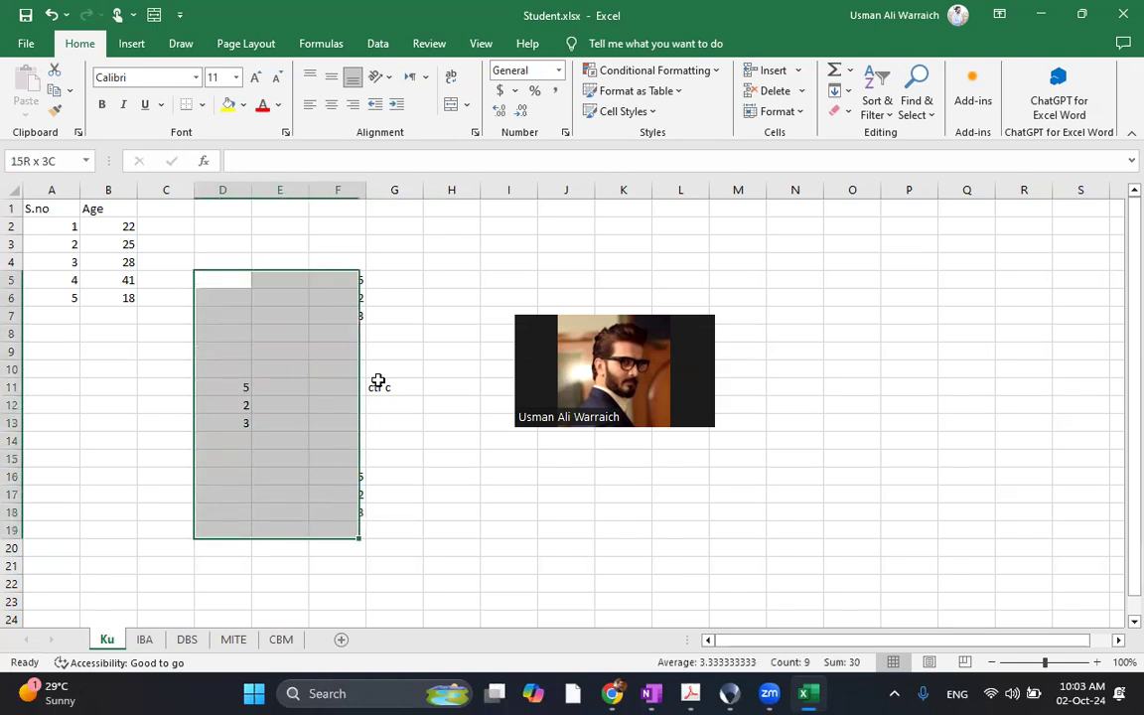
{"action": "key", "text": "shift+Right"}
{"action": "key", "text": "shift+Right"}
{"action": "key", "text": "Delete"}
- Add the heading Gender in cell C1, beside the Age heading
{"action": "key", "text": "Left"}
{"action": "key", "text": "Left"}
{"action": "key", "text": "Left"}
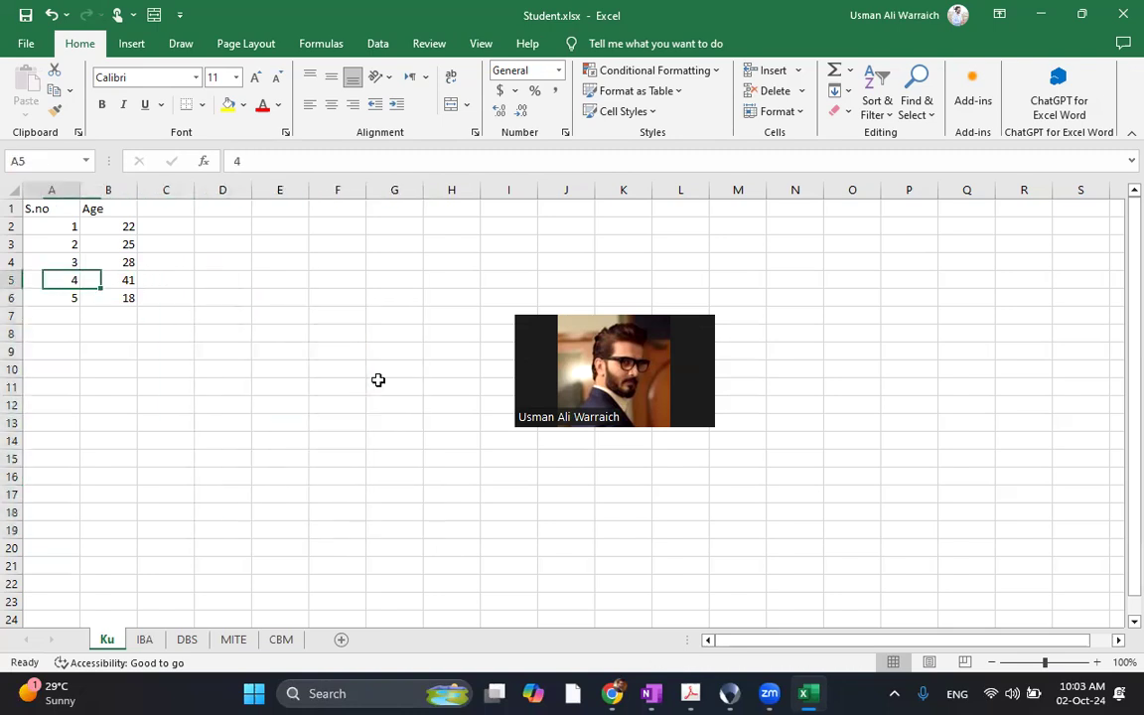
{"action": "key", "text": "Up"}
{"action": "key", "text": "Up"}
{"action": "key", "text": "Up"}
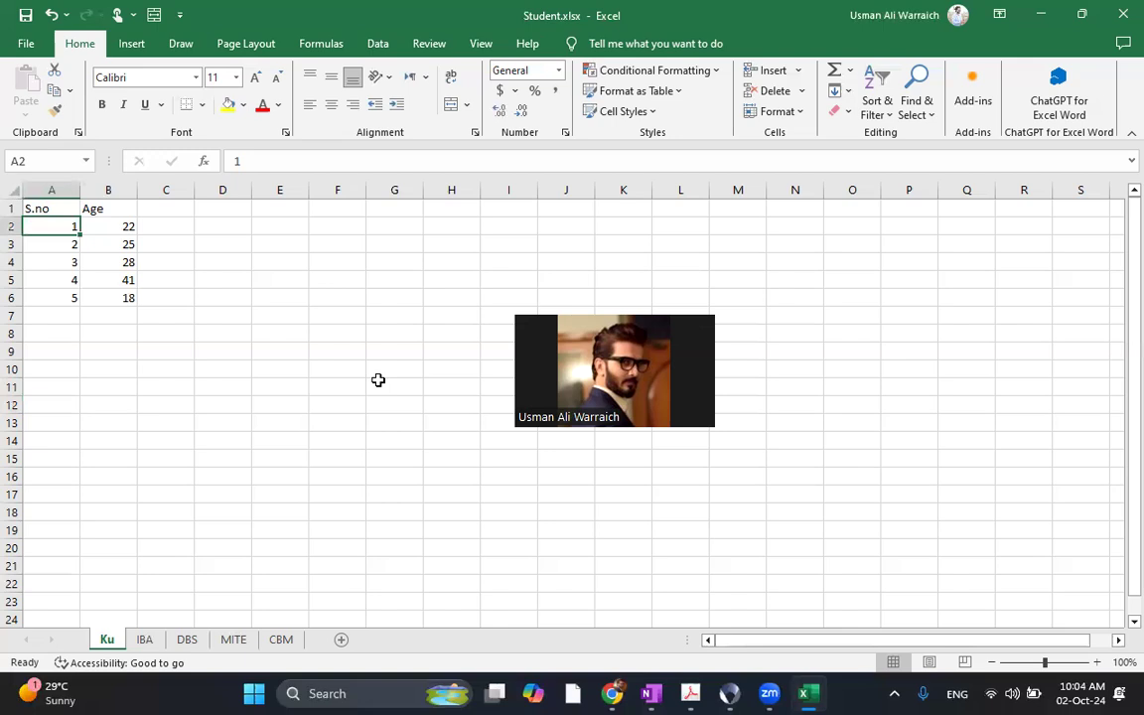
{"action": "key", "text": "Up"}
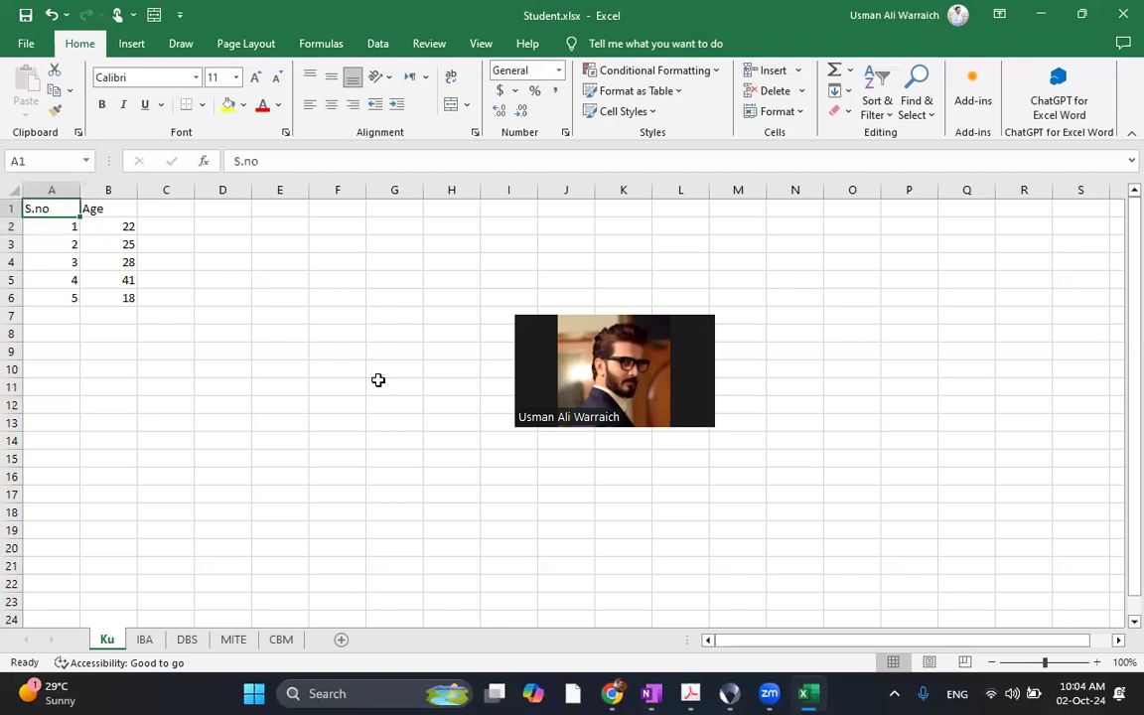
{"action": "key", "text": "Right"}
{"action": "key", "text": "Right"}
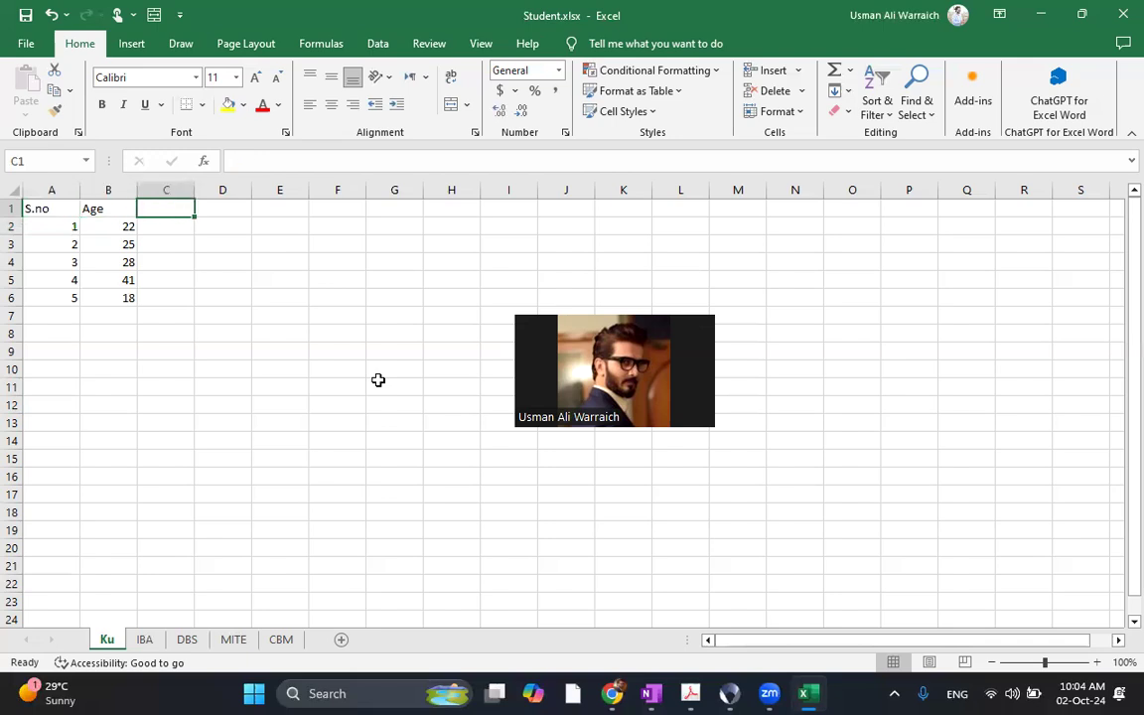
{"action": "type", "text": "Gender"}
{"action": "key", "text": "Return"}
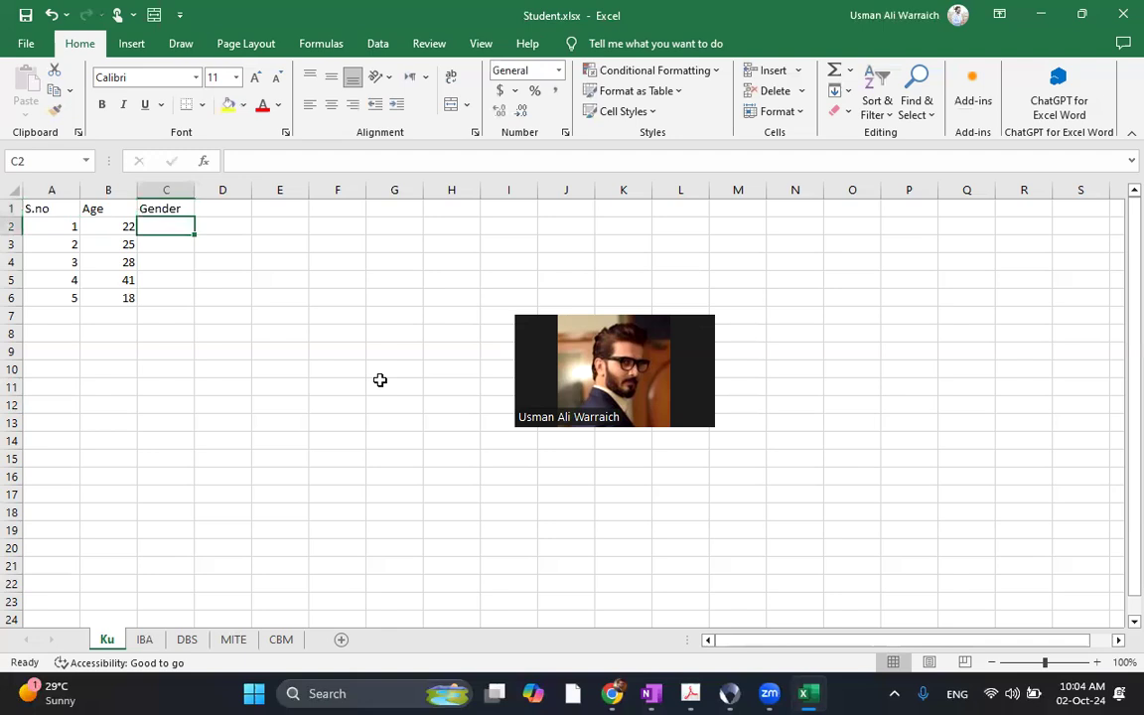
- Fill the Gender column in C2 to C6 with Male, Female, Male, Male and Female
{"action": "type", "text": "Male"}
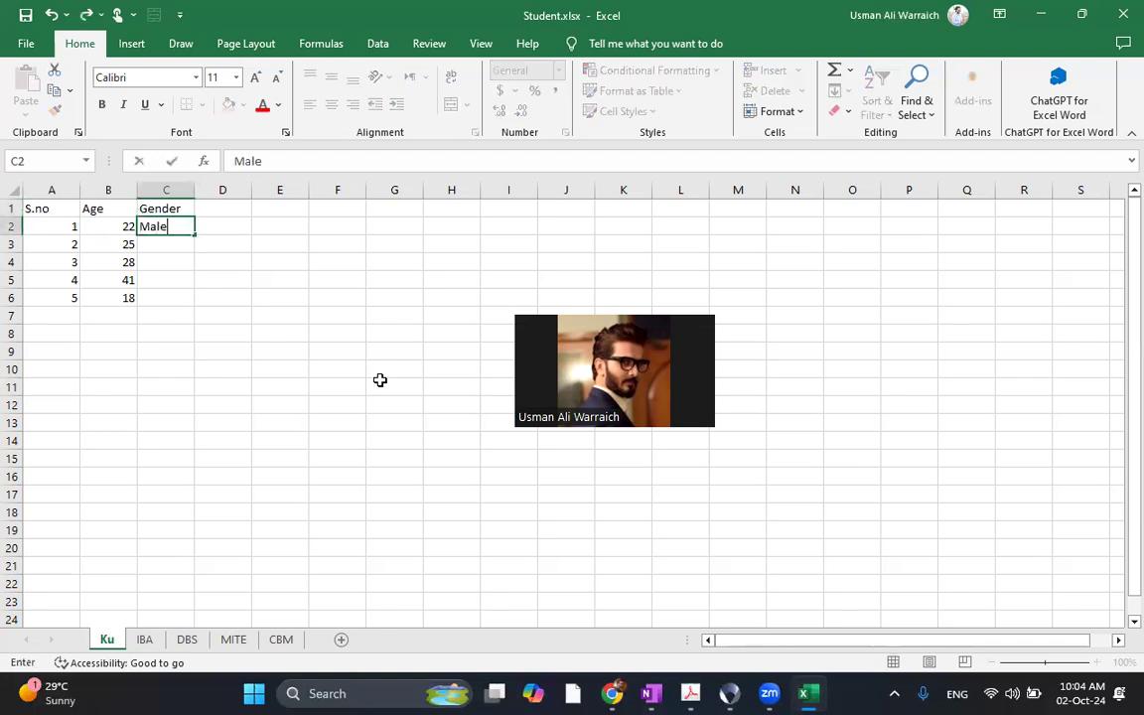
{"action": "key", "text": "Return"}
{"action": "type", "text": "F"}
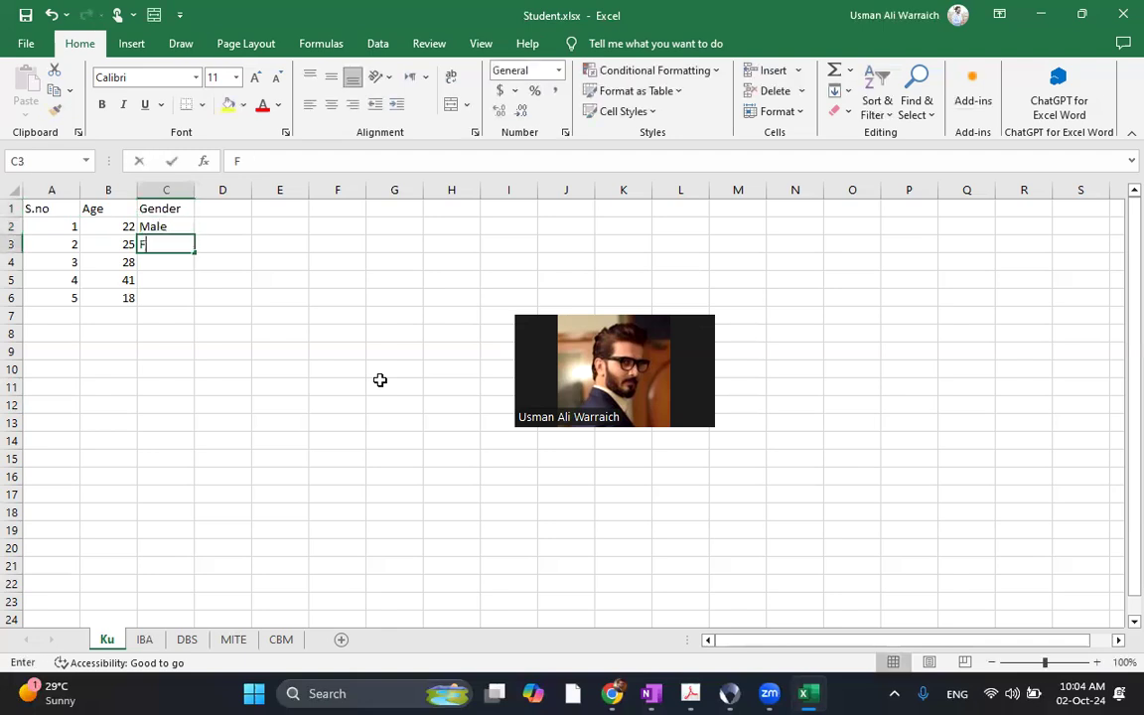
{"action": "type", "text": "emale"}
{"action": "key", "text": "Return"}
{"action": "type", "text": "m"}
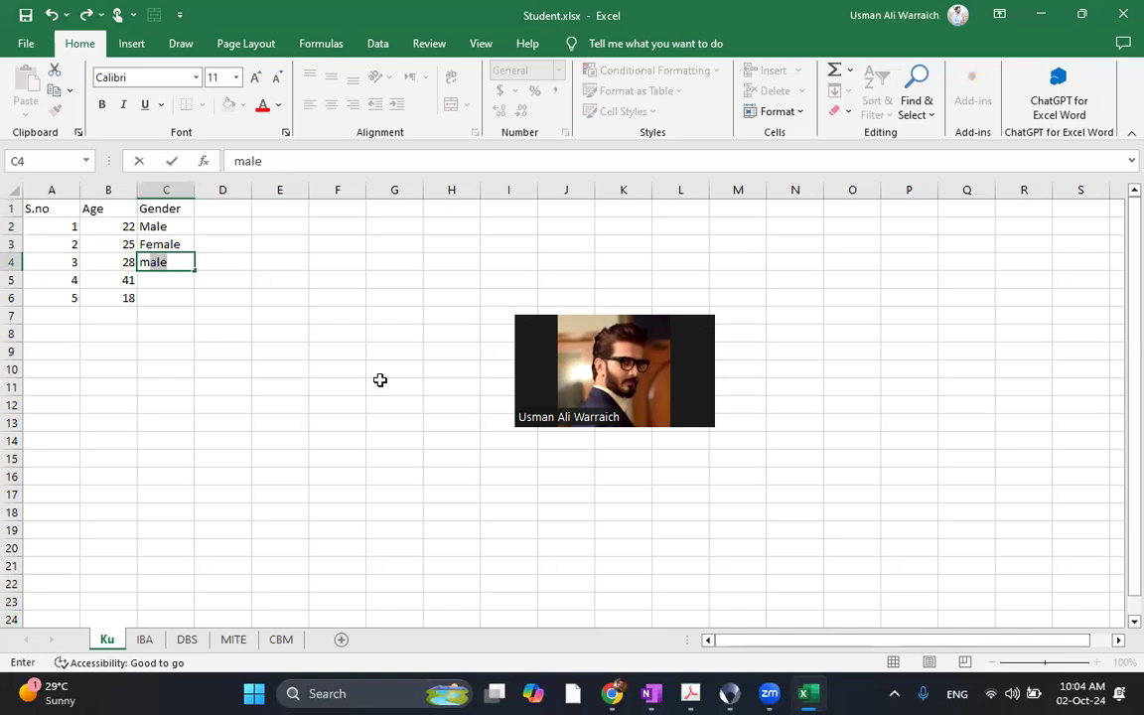
{"action": "key", "text": "Return"}
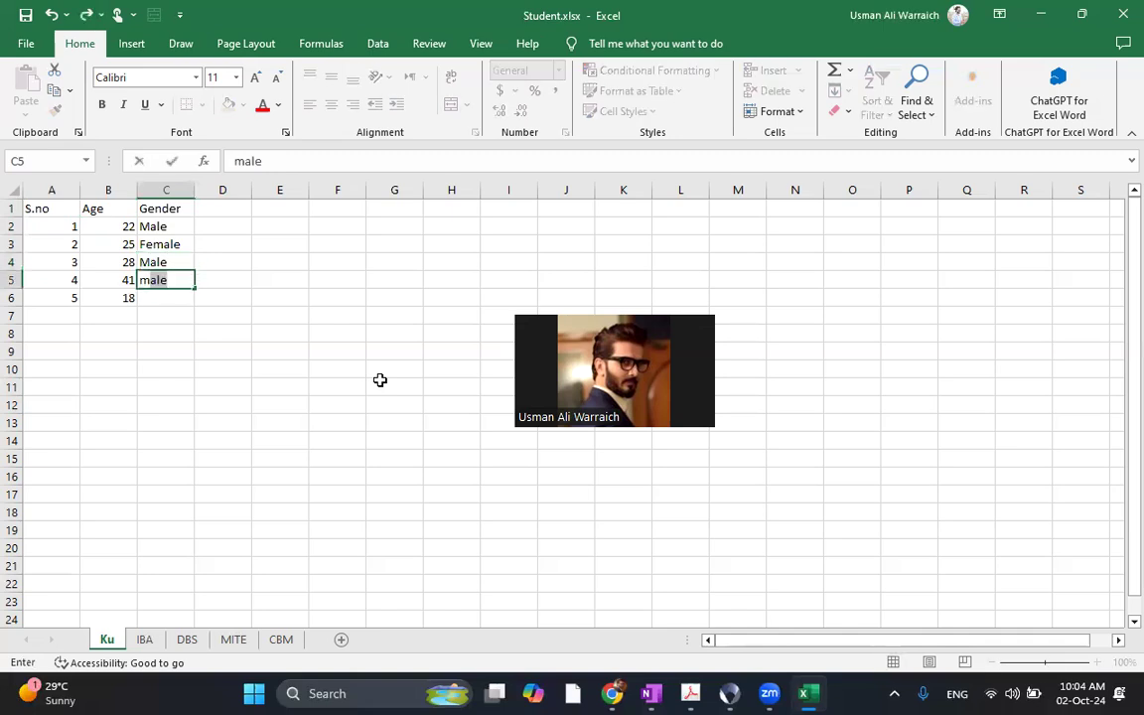
{"action": "key", "text": "Return"}
{"action": "type", "text": "Female"}
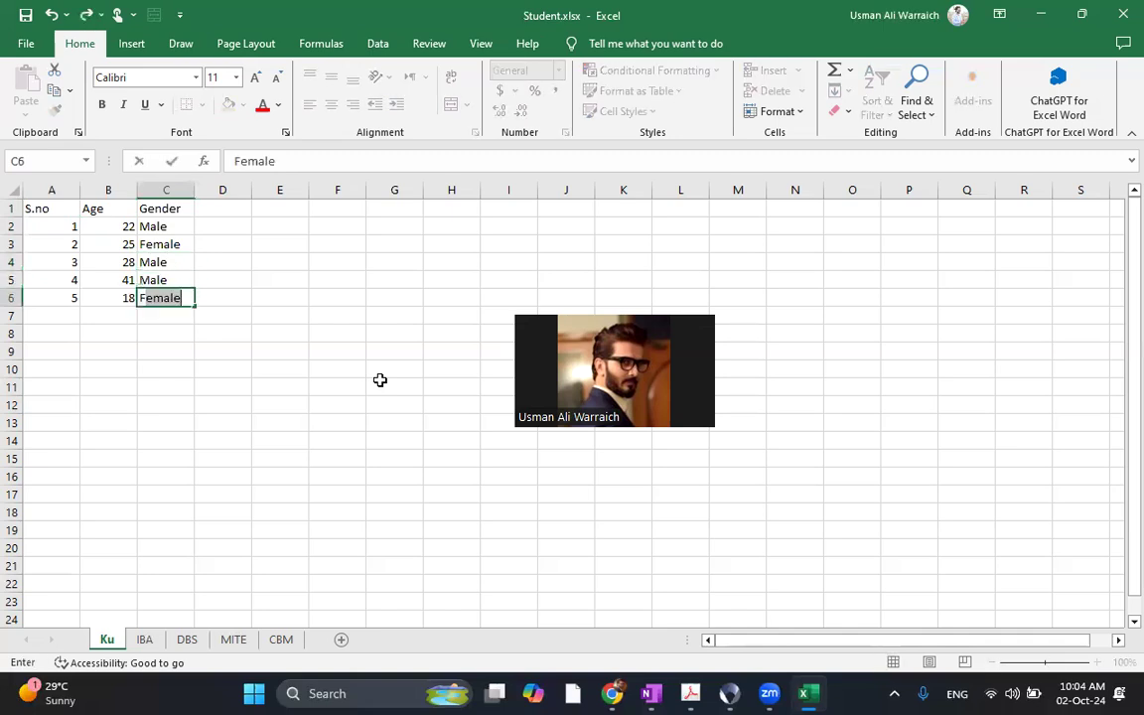
{"action": "key", "text": "Return"}
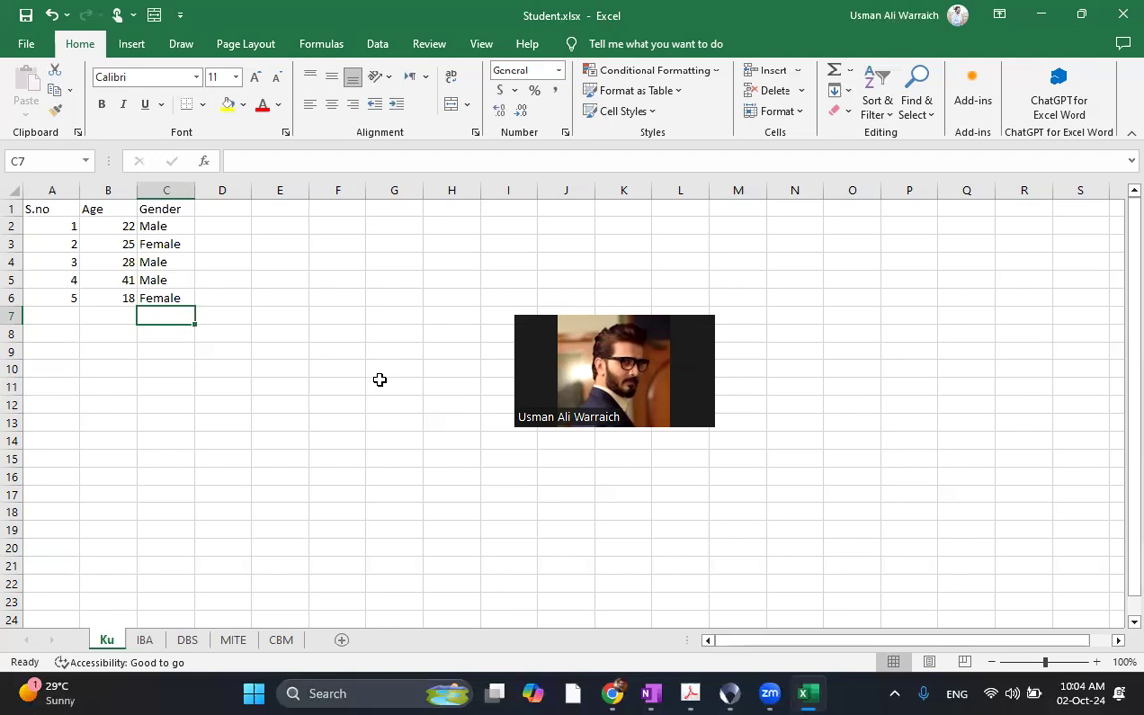
- Add the heading Name in cell D1, beside the Gender heading
{"action": "key", "text": "Right"}
{"action": "key", "text": "Up"}
{"action": "key", "text": "Up"}
{"action": "key", "text": "Up"}
{"action": "key", "text": "Up"}
{"action": "key", "text": "Up"}
{"action": "key", "text": "Up"}
{"action": "type", "text": "n"}
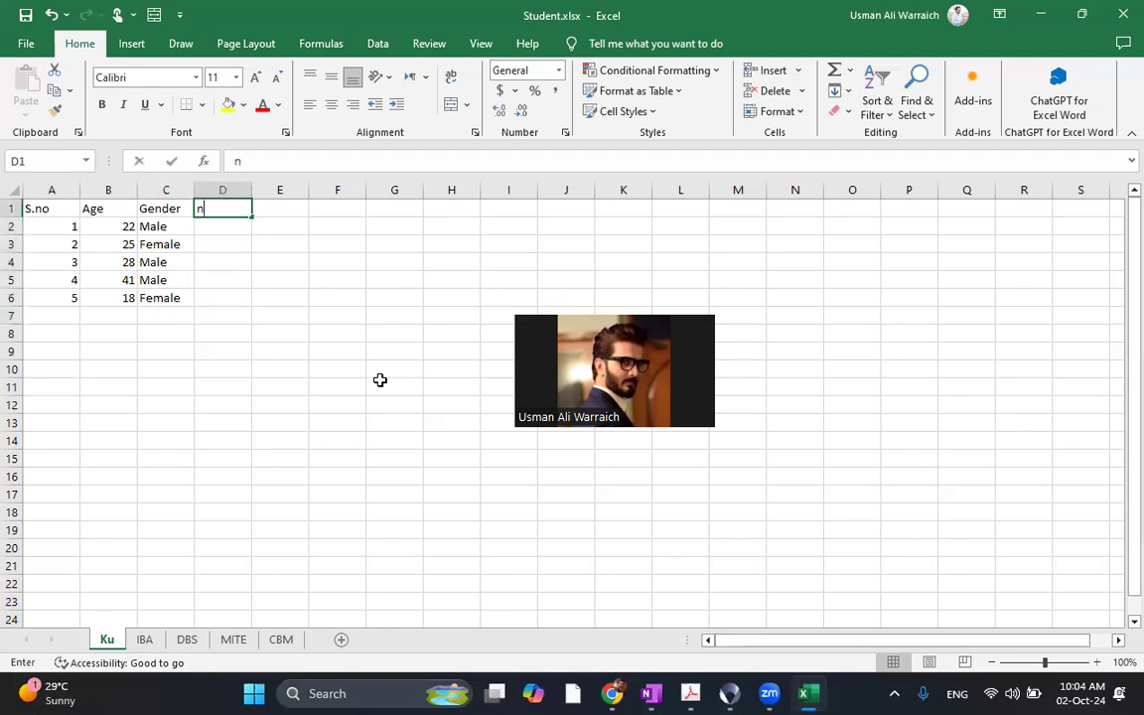
{"action": "type", "text": "AME"}
{"action": "key", "text": "Return"}
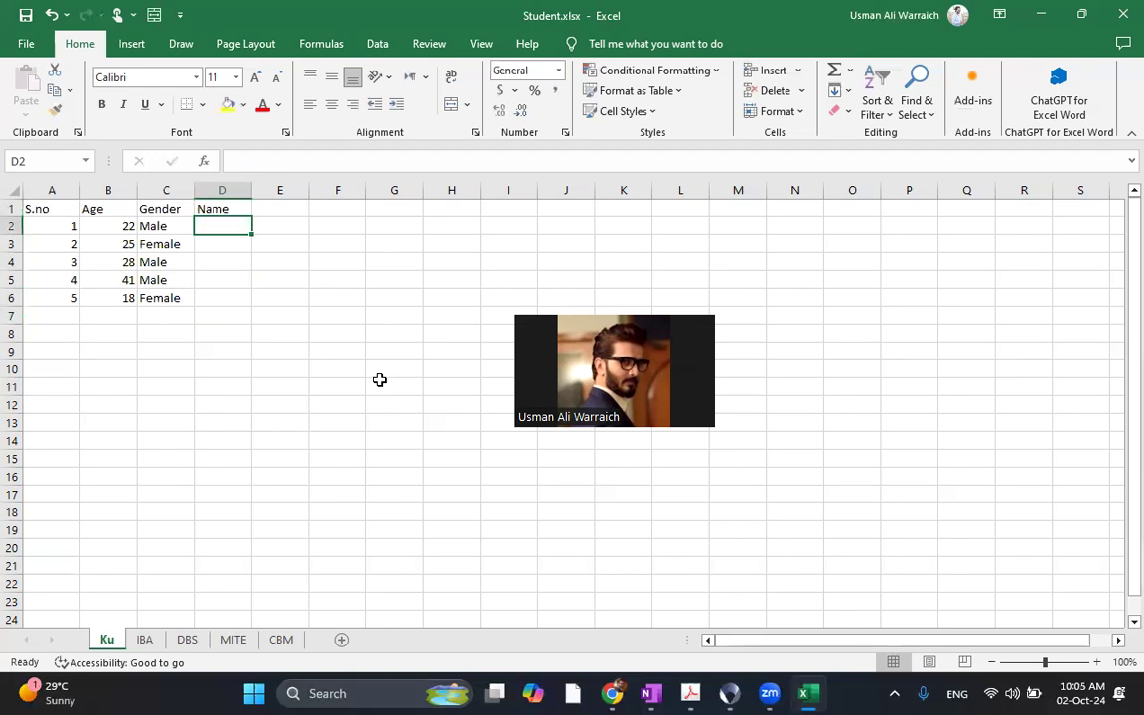
- Enter the first three students' names in cells D2 to D4 of the Name column
{"action": "type", "text": "Ali"}
{"action": "key", "text": "Return"}
{"action": "type", "text": "ali"}
{"action": "key", "text": "BackSpace"}
{"action": "key", "text": "BackSpace"}
{"action": "key", "text": "BackSpace"}
{"action": "type", "text": "Ameer"}
{"action": "key", "text": "Return"}
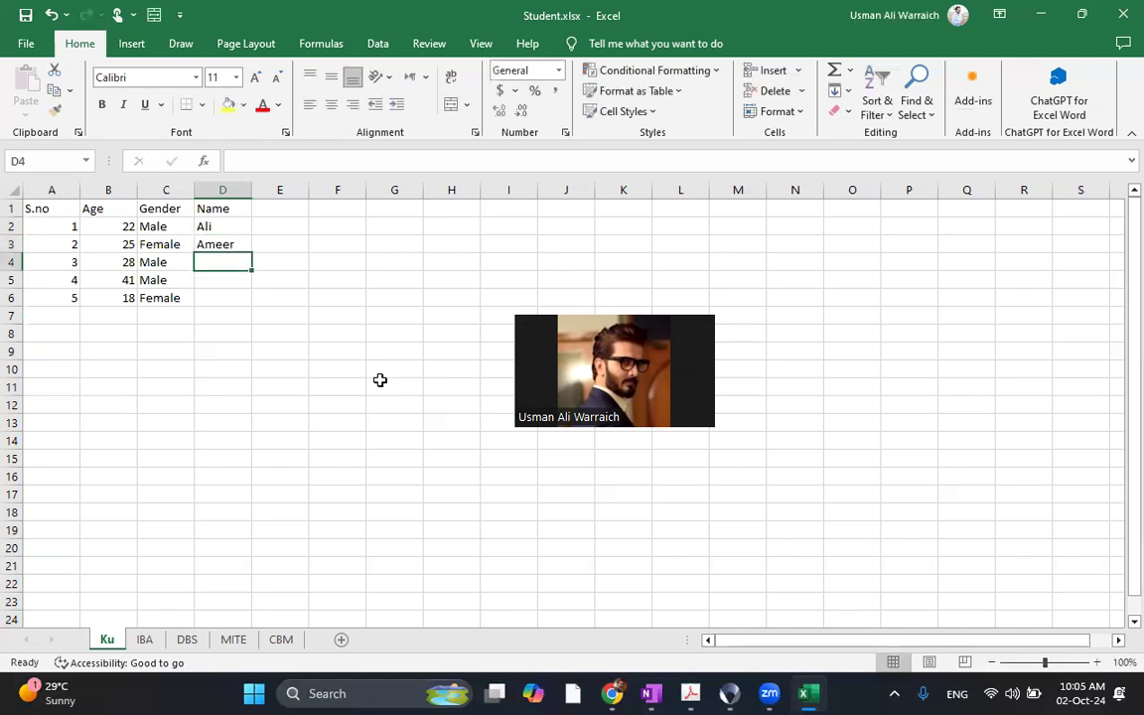
{"action": "type", "text": "A"}
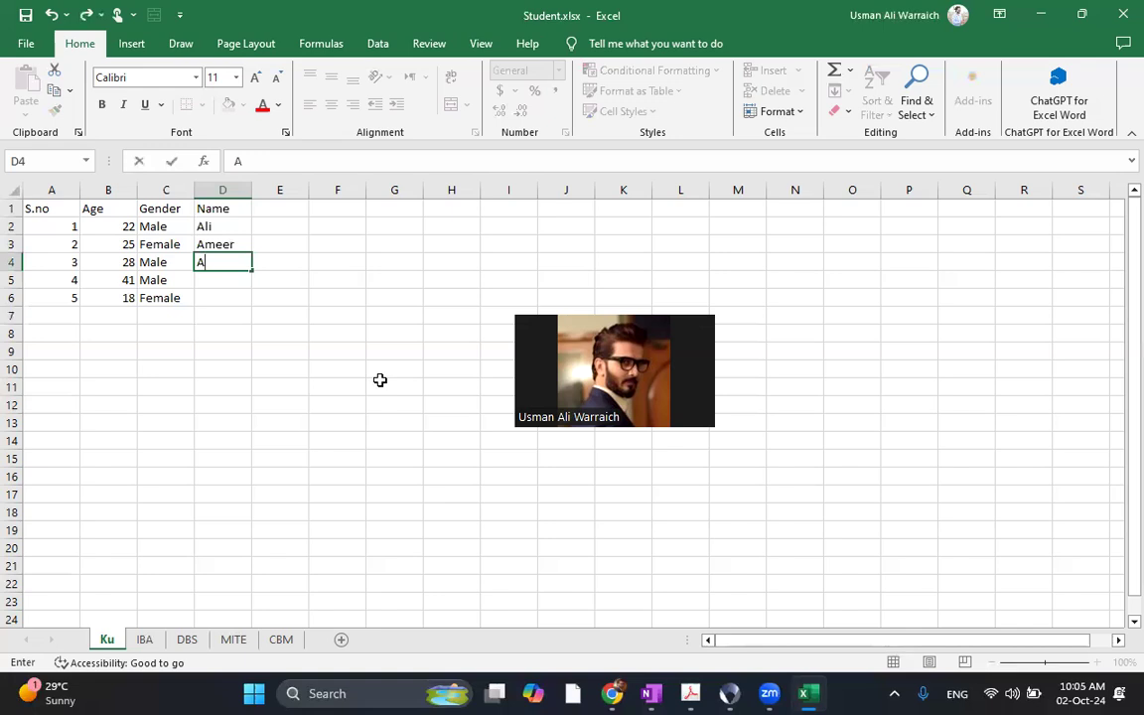
{"action": "type", "text": "M"}
{"action": "key", "text": "BackSpace"}
{"action": "key", "text": "BackSpace"}
{"action": "type", "text": "a"}
{"action": "key", "text": "BackSpace"}
{"action": "type", "text": "min"}
{"action": "key", "text": "Return"}
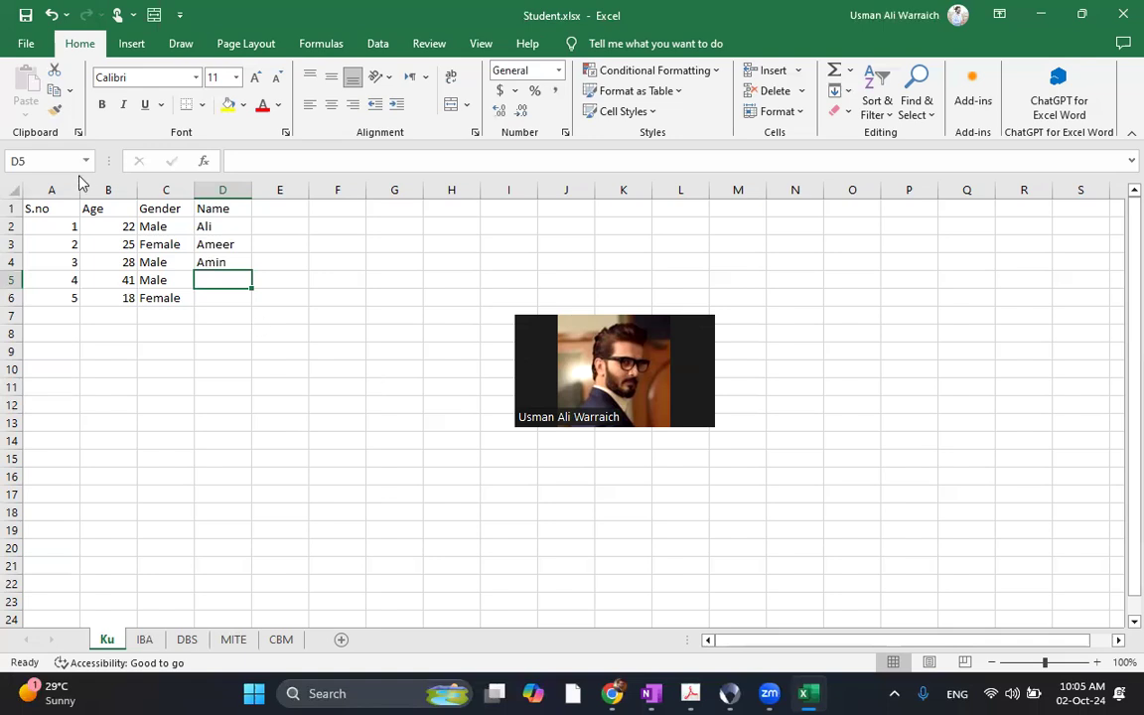
- Insert a blank column between the S.no and Age columns
{"action": "left_click", "coordinate": [109, 191]}
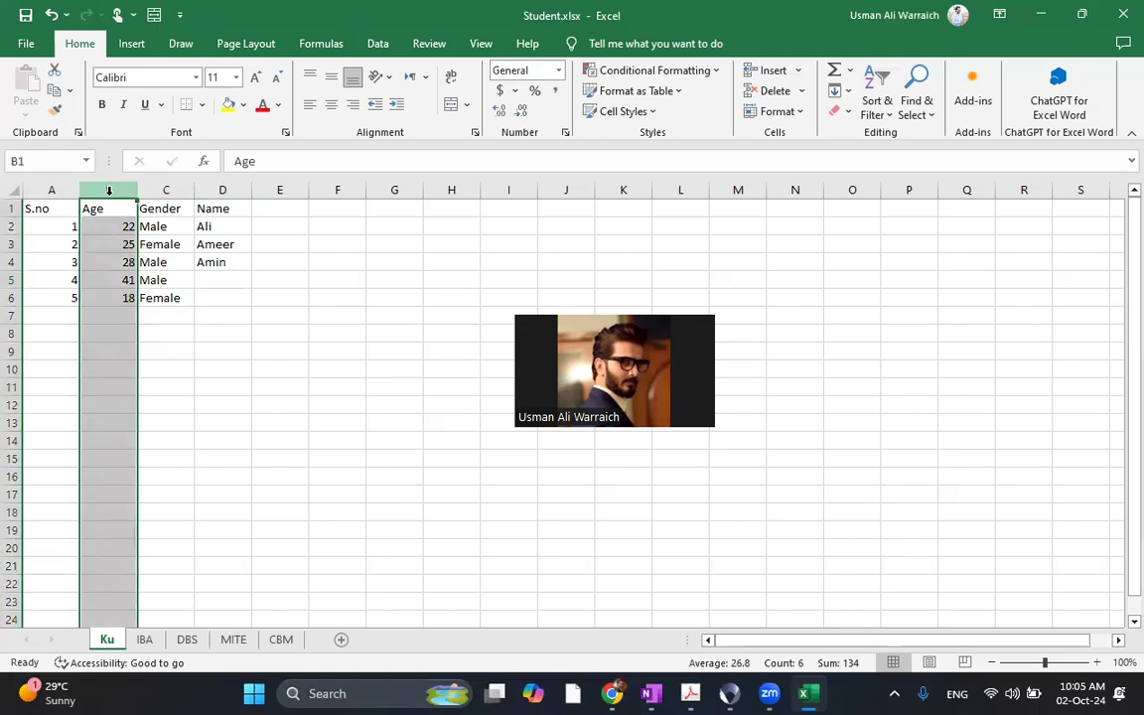
{"action": "right_click", "coordinate": [109, 191]}
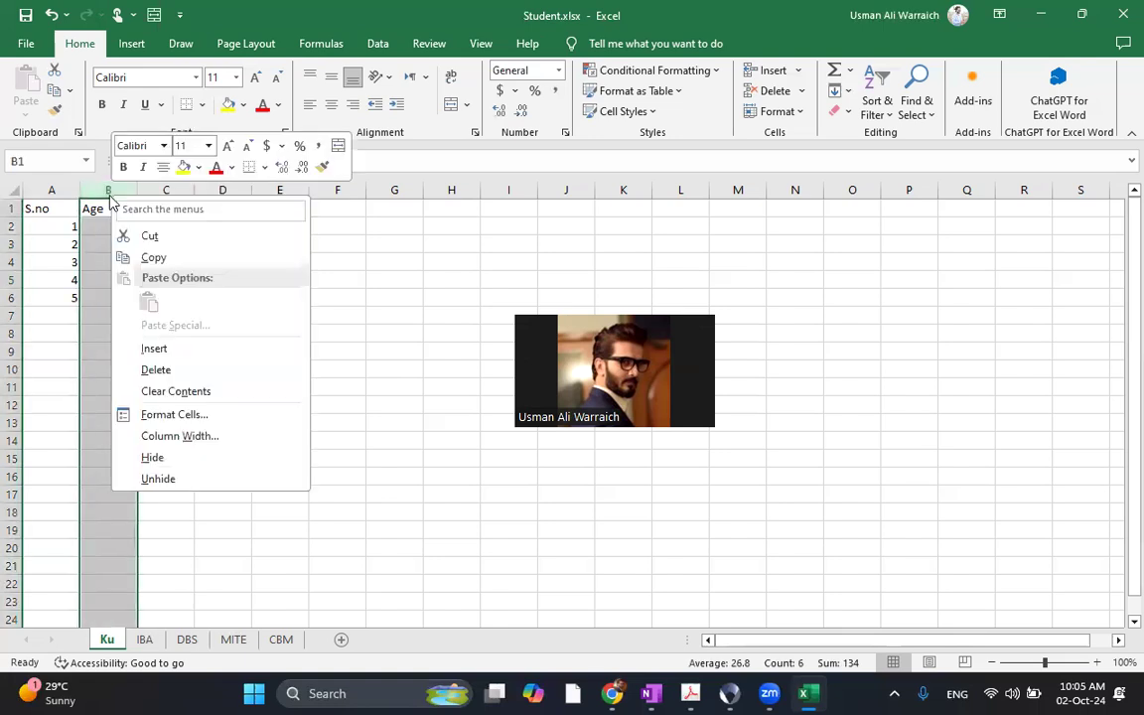
{"action": "left_click", "coordinate": [203, 355]}
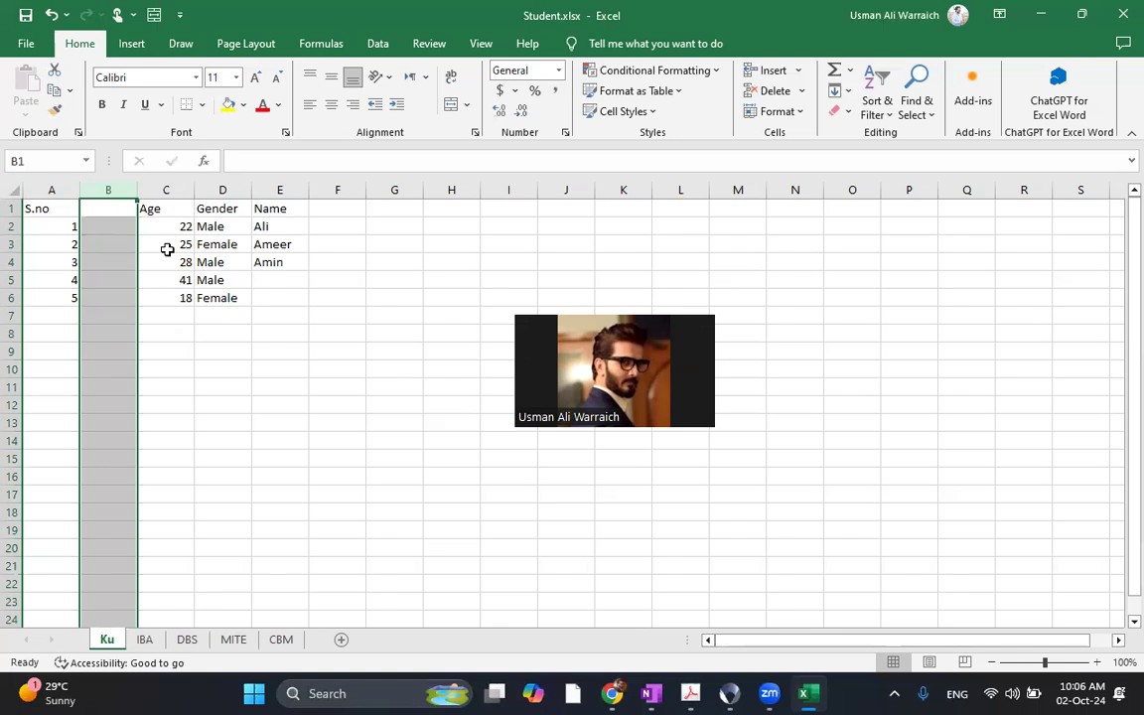
- Move the Name column from column E into the blank column B, between S.no and Age
{"action": "left_click", "coordinate": [282, 192]}
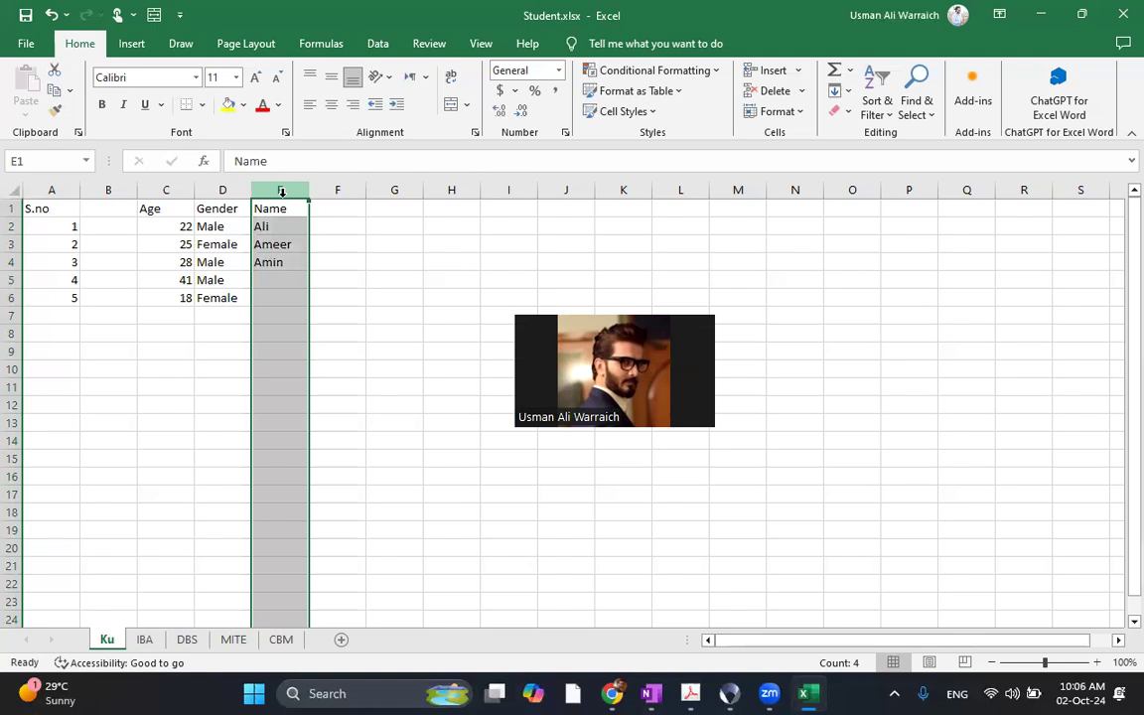
{"action": "key", "text": "ctrl+c"}
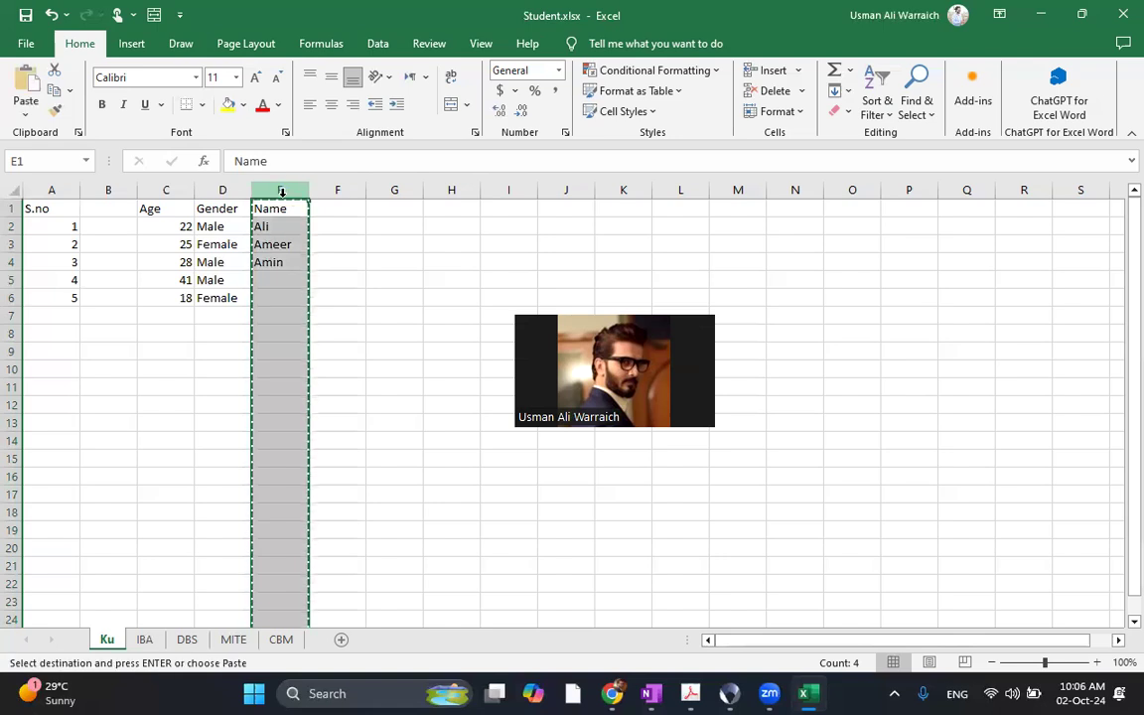
{"action": "key", "text": "Left"}
{"action": "key", "text": "Left"}
{"action": "key", "text": "Left"}
{"action": "key", "text": "ctrl+v"}
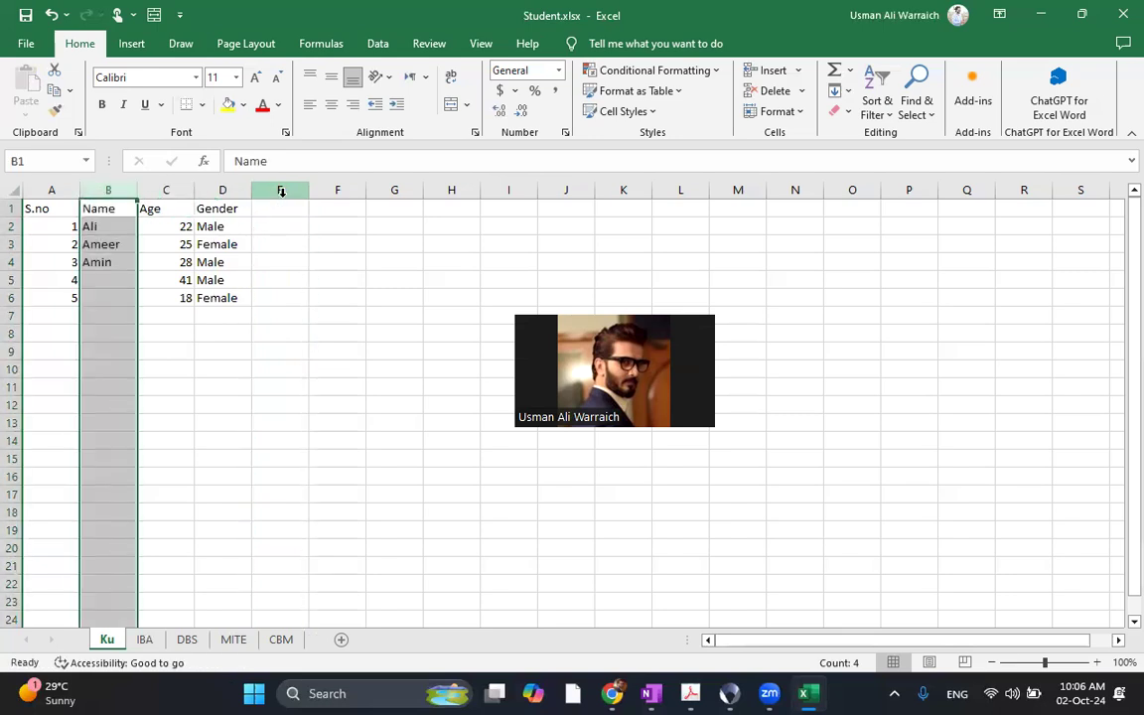
- Change the Gender entries to Male in cell D3 and Female in cell D5
{"action": "left_click", "coordinate": [124, 280]}
{"action": "key", "text": "Right"}
{"action": "key", "text": "Right"}
{"action": "key", "text": "Up"}
{"action": "key", "text": "Up"}
{"action": "type", "text": "male"}
{"action": "key", "text": "Return"}
{"action": "key", "text": "Down"}
{"action": "type", "text": "female"}
{"action": "key", "text": "Return"}
- Enter the fourth and fifth students' names in cells B5 and B6 of the Name column
{"action": "key", "text": "Left"}
{"action": "key", "text": "Left"}
{"action": "key", "text": "Up"}
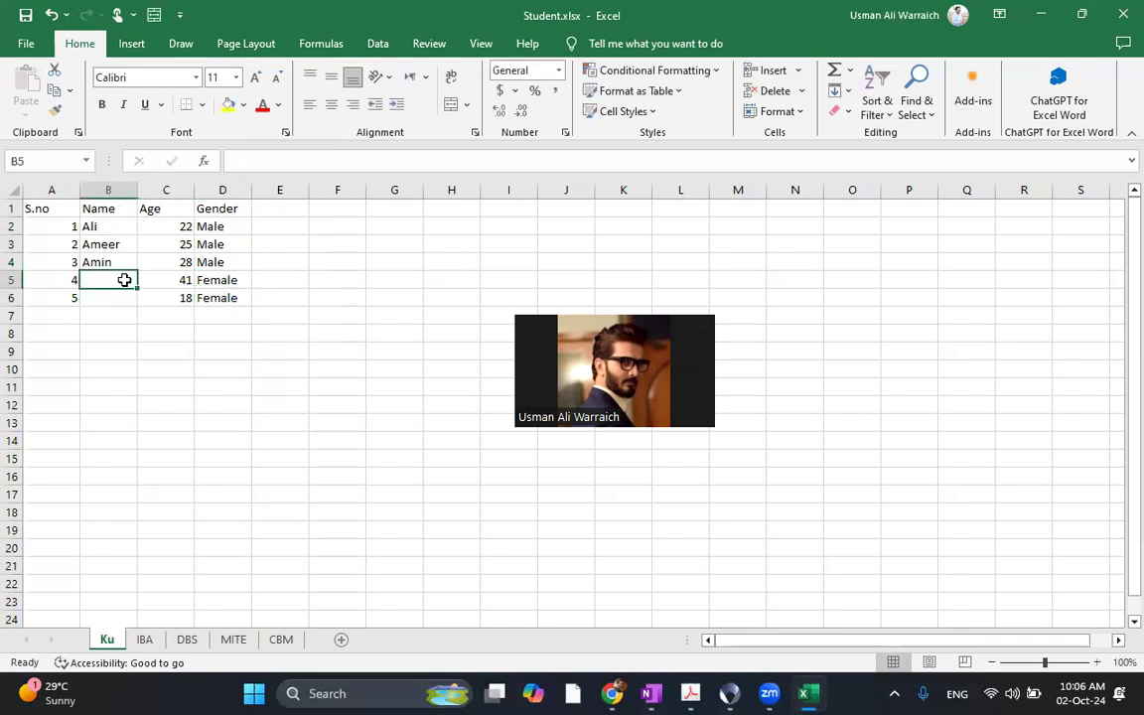
{"action": "type", "text": "TINA"}
{"action": "key", "text": "Return"}
{"action": "type", "text": "MEENA"}
{"action": "key", "text": "Return"}
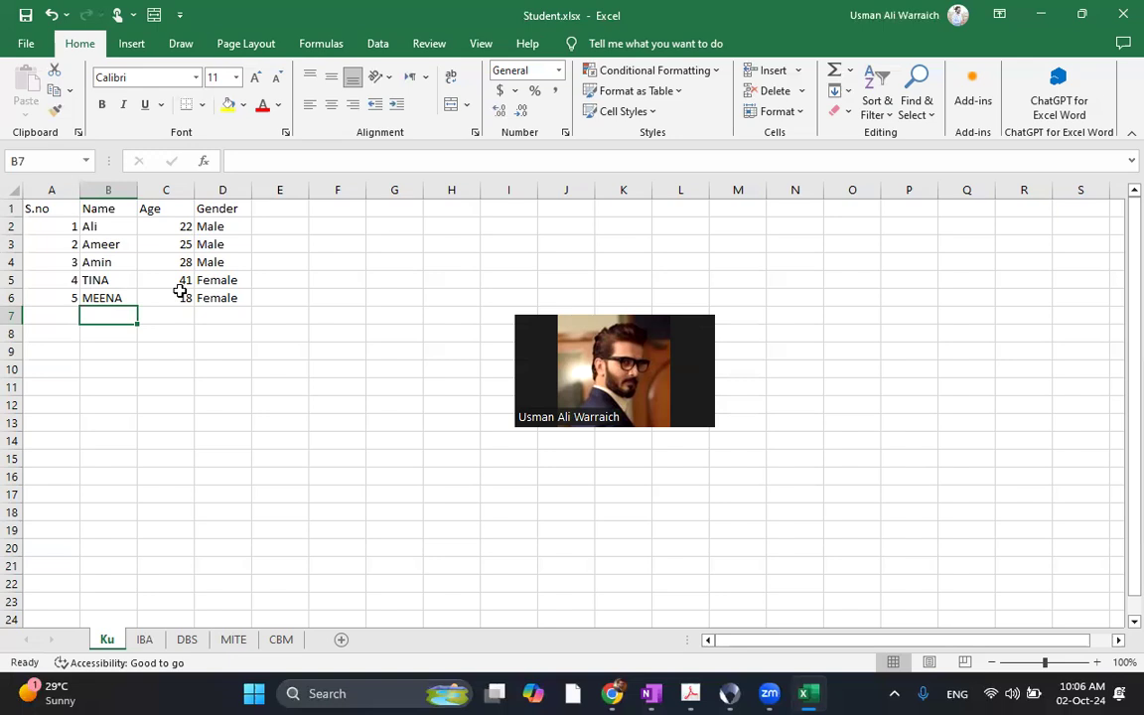
- Insert a blank row above the fourth student's record in row 5
{"action": "left_click", "coordinate": [11, 279]}
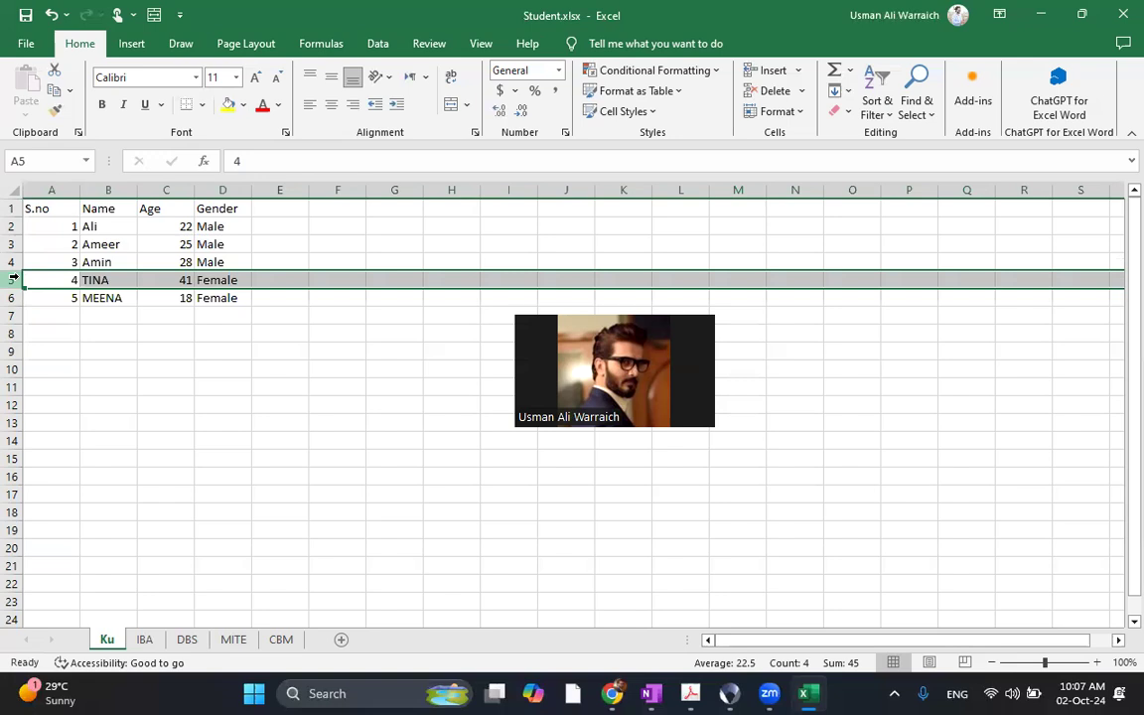
{"action": "right_click", "coordinate": [13, 278]}
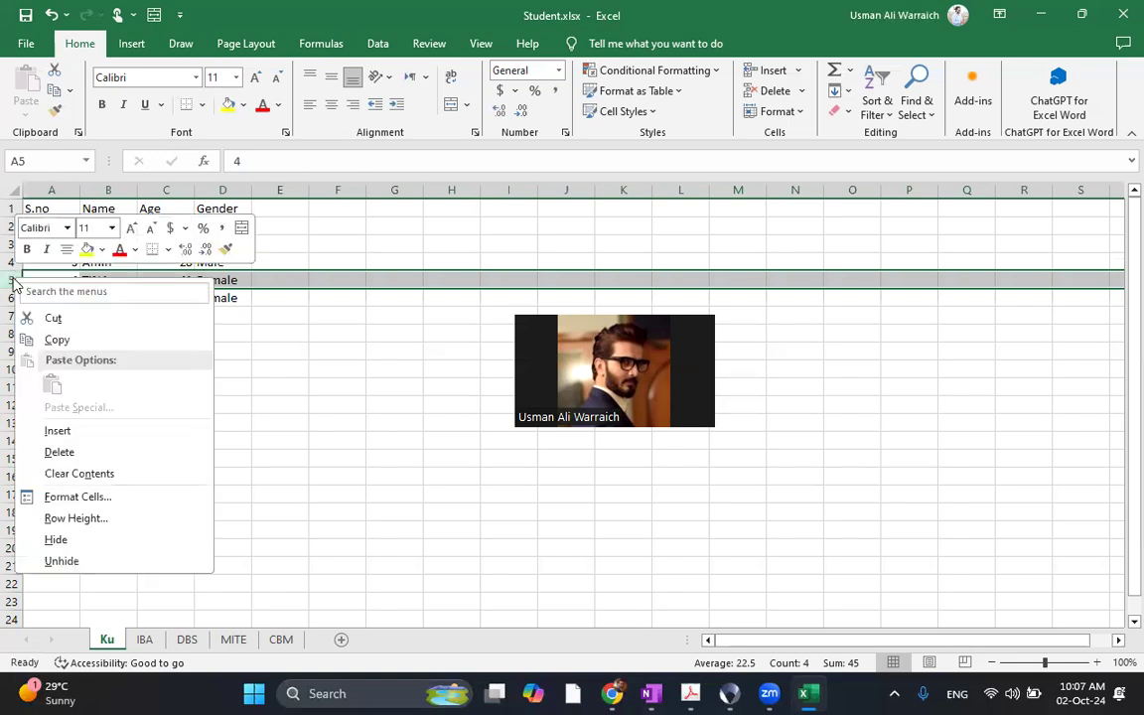
{"action": "left_click", "coordinate": [57, 431]}
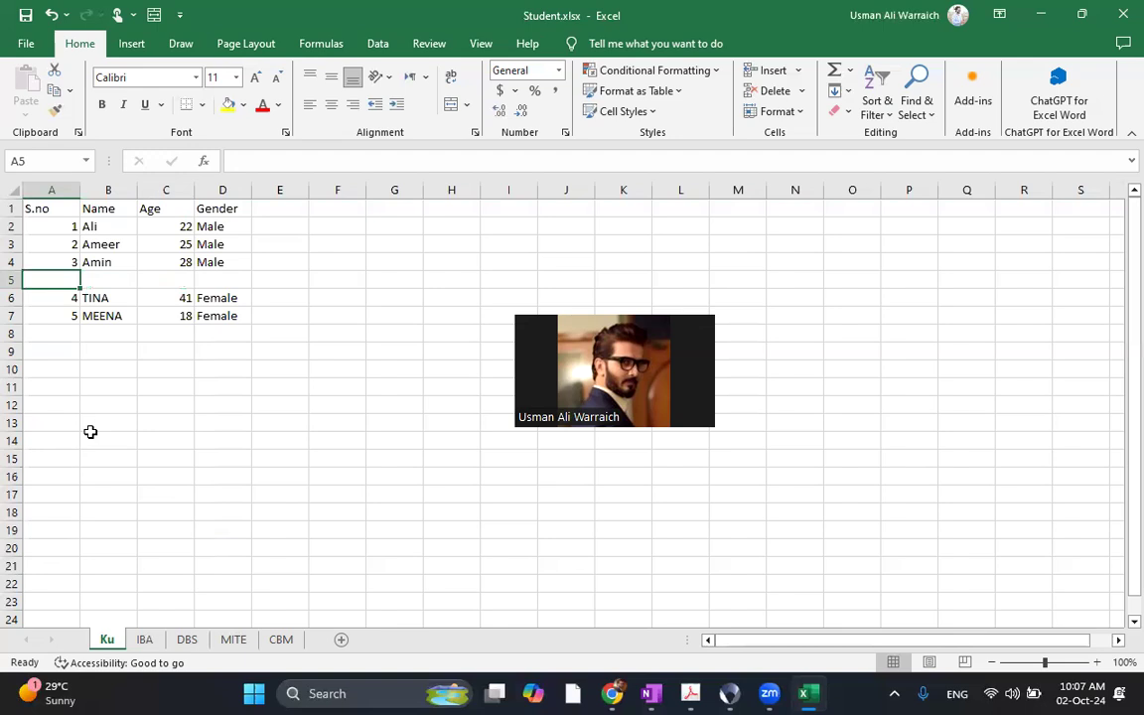
- Number the S.no cells A5 to A7 as 4, 5 and 6
{"action": "type", "text": "4"}
{"action": "key", "text": "Return"}
{"action": "type", "text": "5"}
{"action": "key", "text": "Return"}
{"action": "type", "text": "6"}
{"action": "key", "text": "Return"}
- Enter the new student's name in cell B5 of the inserted row
{"action": "key", "text": "Right"}
{"action": "key", "text": "Right"}
{"action": "key", "text": "Up"}
{"action": "key", "text": "Up"}
{"action": "key", "text": "Up"}
{"action": "key", "text": "Left"}
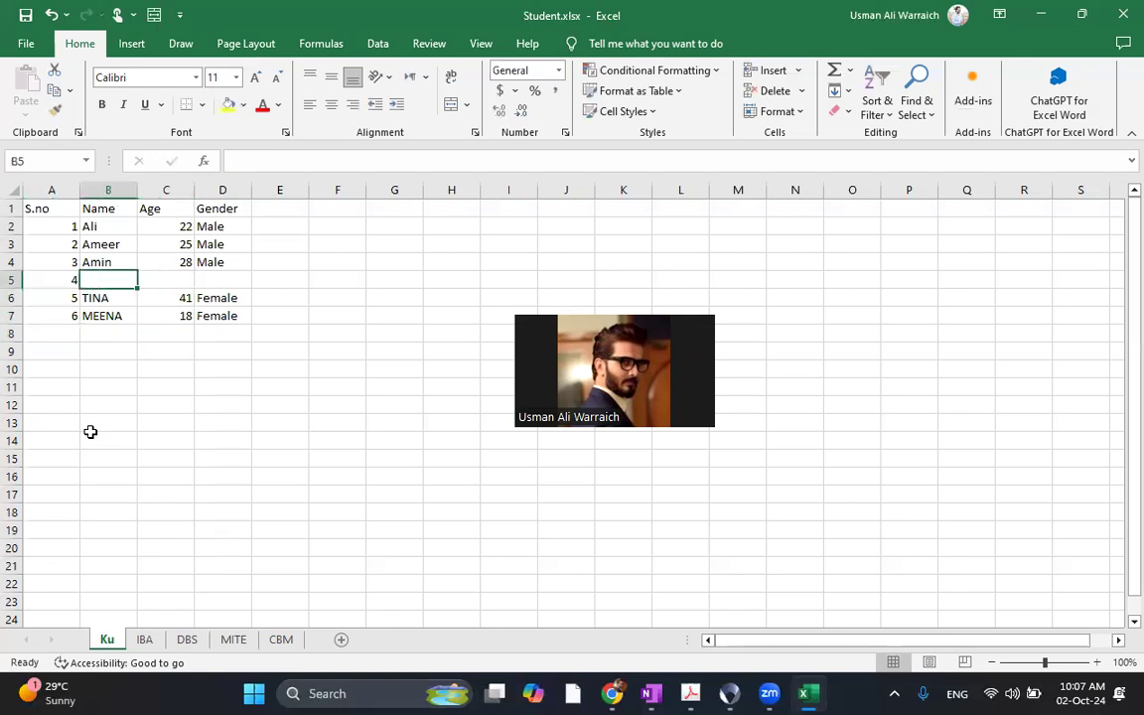
{"action": "type", "text": "ISH"}
{"action": "key", "text": "BackSpace"}
{"action": "key", "text": "BackSpace"}
{"action": "type", "text": "shfaq"}
{"action": "key", "text": "Return"}
- Complete the new student's record in row 5 with age 25 and gender Male
{"action": "key", "text": "Right"}
{"action": "key", "text": "Up"}
{"action": "type", "text": "25"}
{"action": "key", "text": "Return"}
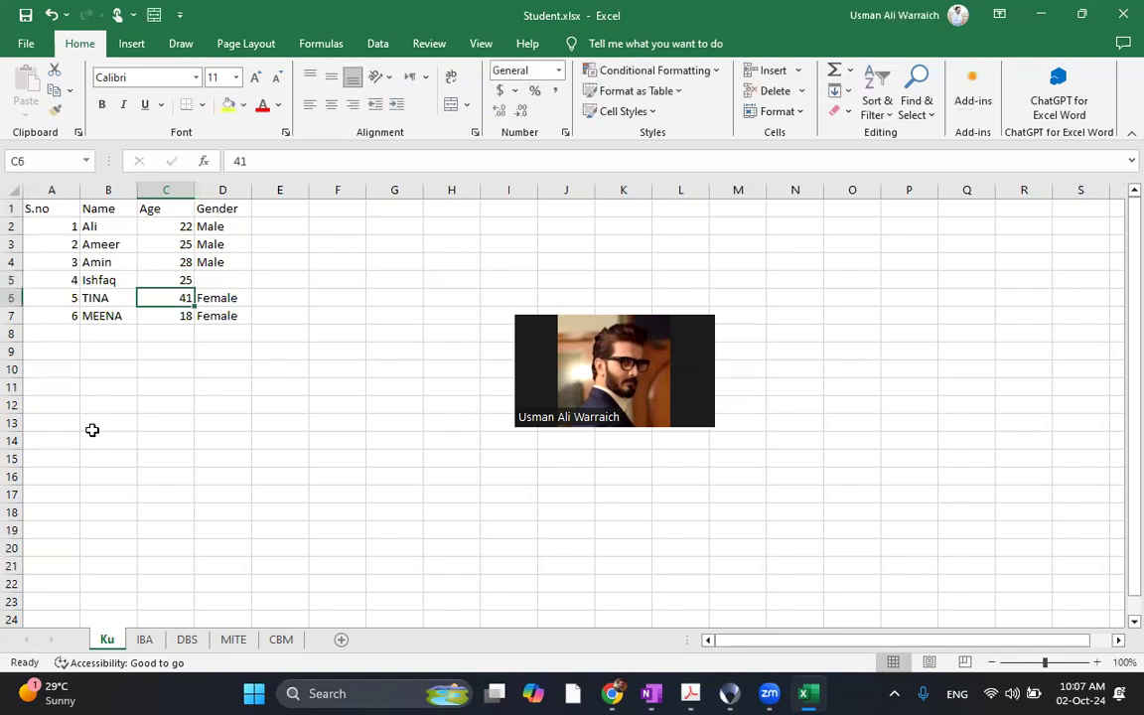
{"action": "key", "text": "Up"}
{"action": "key", "text": "Right"}
{"action": "type", "text": "Male"}
{"action": "key", "text": "Return"}
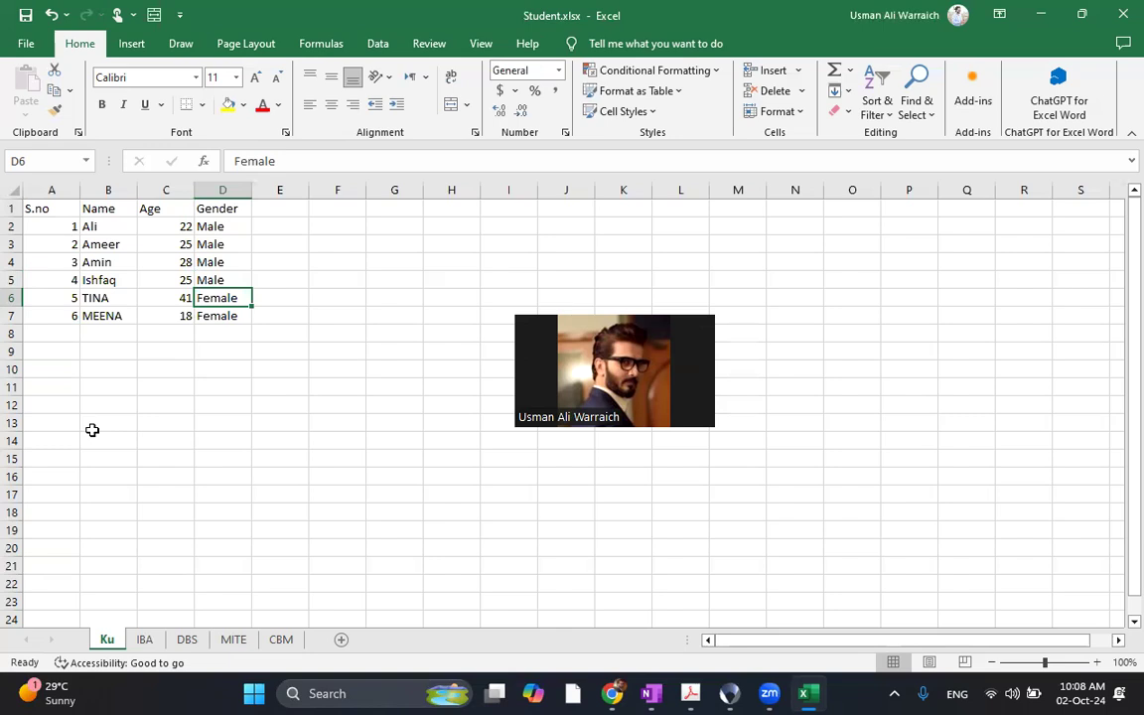
- Insert seven blank rows above the fifth student's record in row 6
{"action": "left_click", "coordinate": [13, 298]}
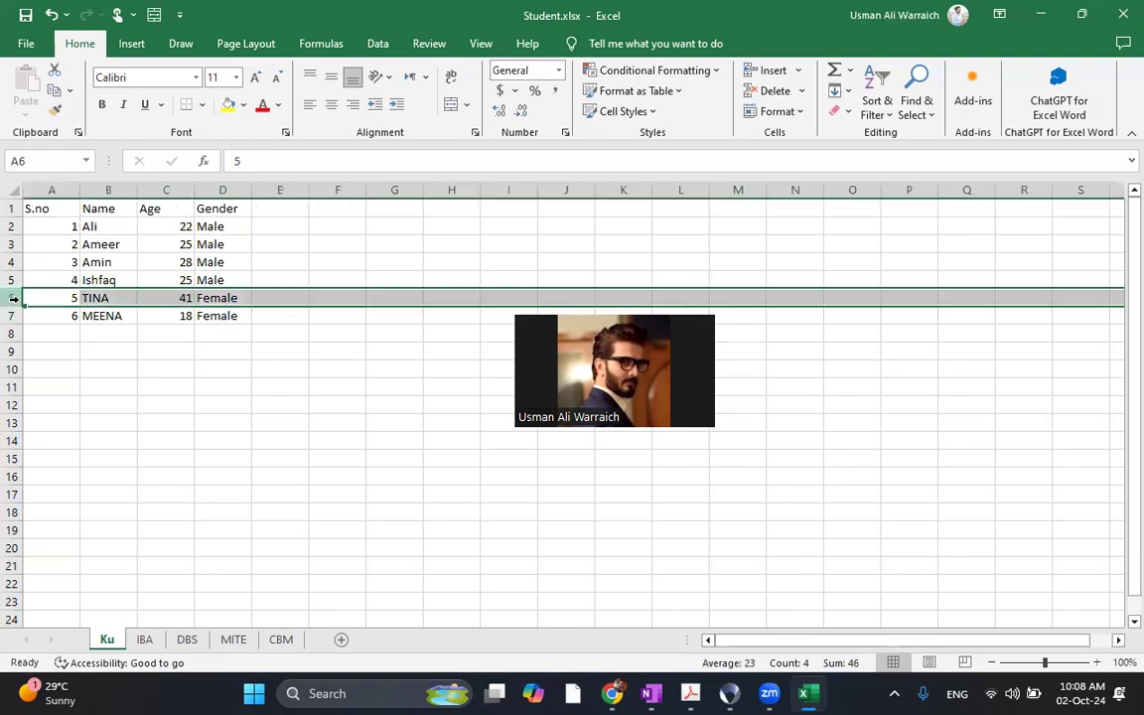
{"action": "key", "text": "ctrl+shift+plus"}
{"action": "key", "text": "ctrl+shift+plus"}
{"action": "key", "text": "ctrl+shift+plus"}
{"action": "key", "text": "ctrl+shift+plus"}
{"action": "key", "text": "ctrl+shift+plus"}
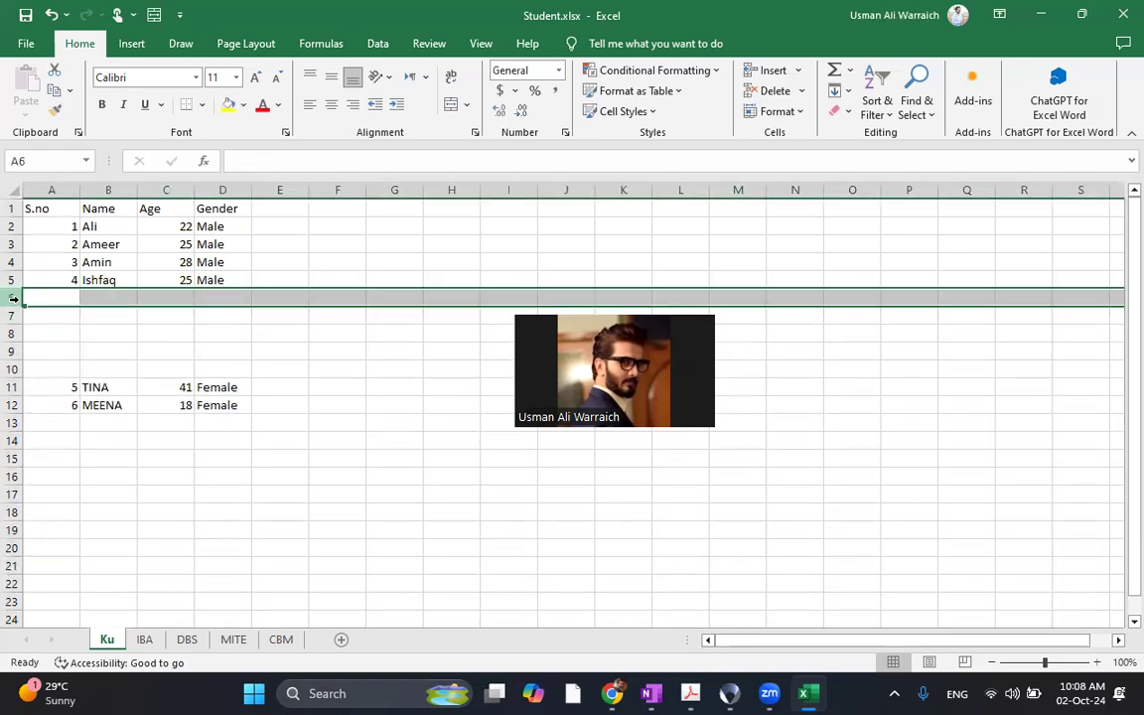
{"action": "key", "text": "ctrl+shift+plus"}
{"action": "key", "text": "ctrl+shift+plus"}
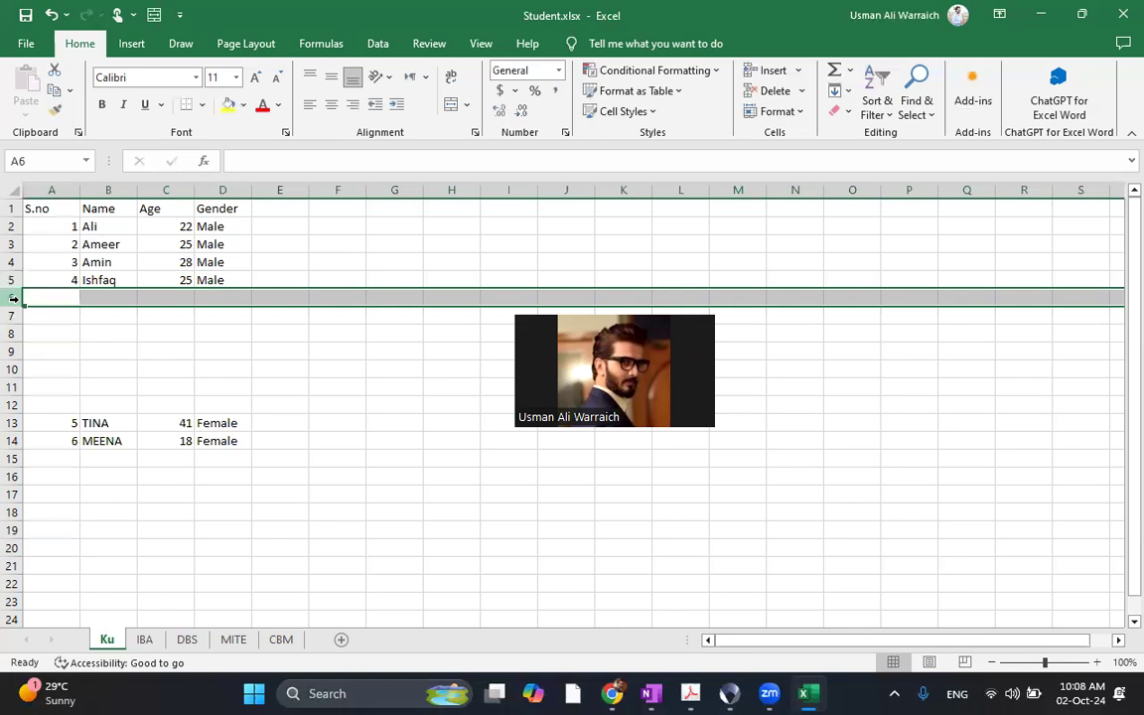
- Remove the seven blank rows between the fourth and fifth students' records
{"action": "key", "text": "ctrl+minus"}
{"action": "key", "text": "ctrl+minus"}
{"action": "key", "text": "ctrl+minus"}
{"action": "key", "text": "ctrl+minus"}
{"action": "key", "text": "ctrl+minus"}
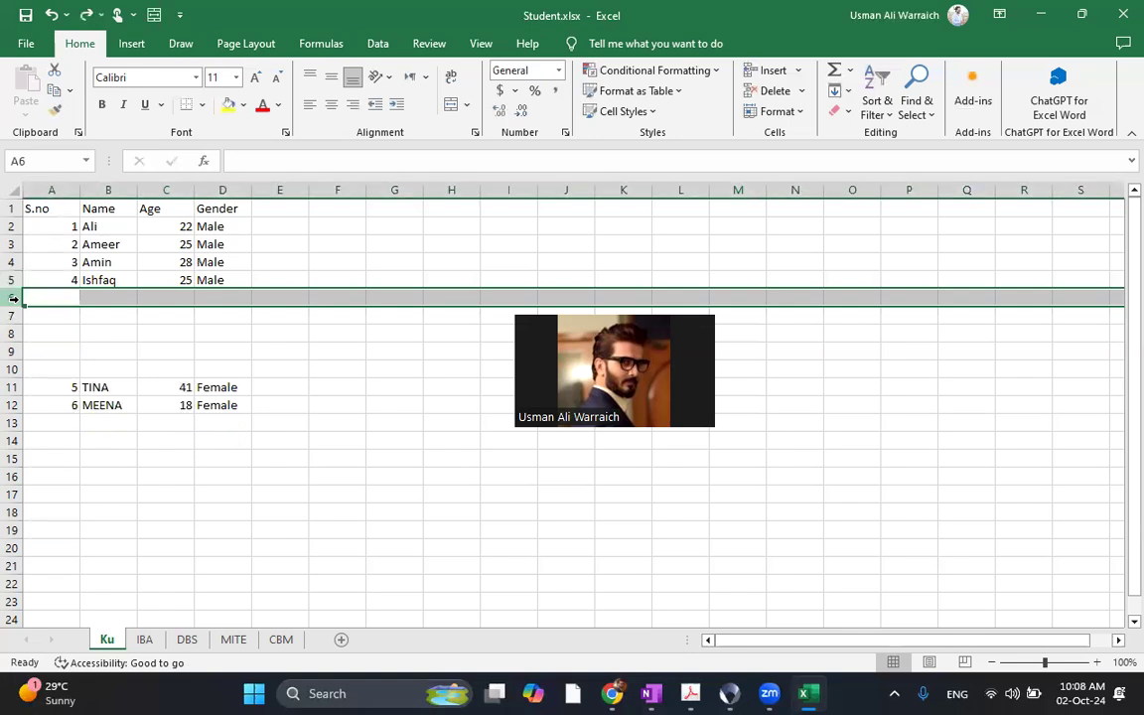
{"action": "key", "text": "ctrl+minus"}
{"action": "key", "text": "ctrl+minus"}
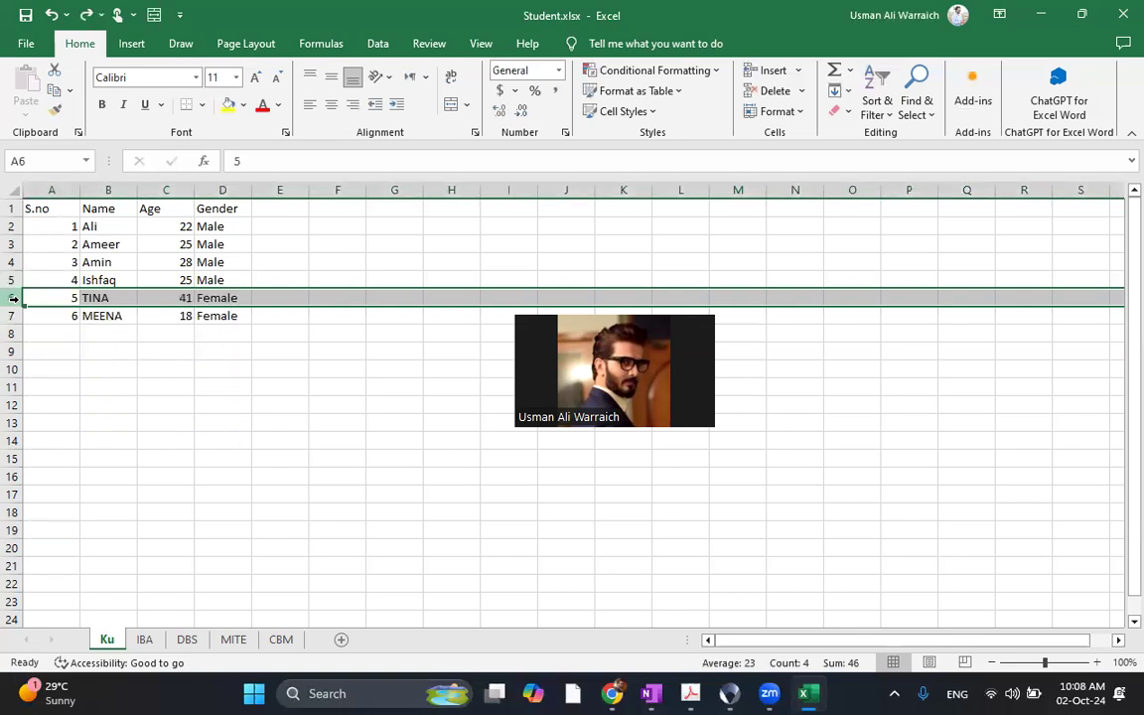
{"action": "left_click", "coordinate": [119, 372]}
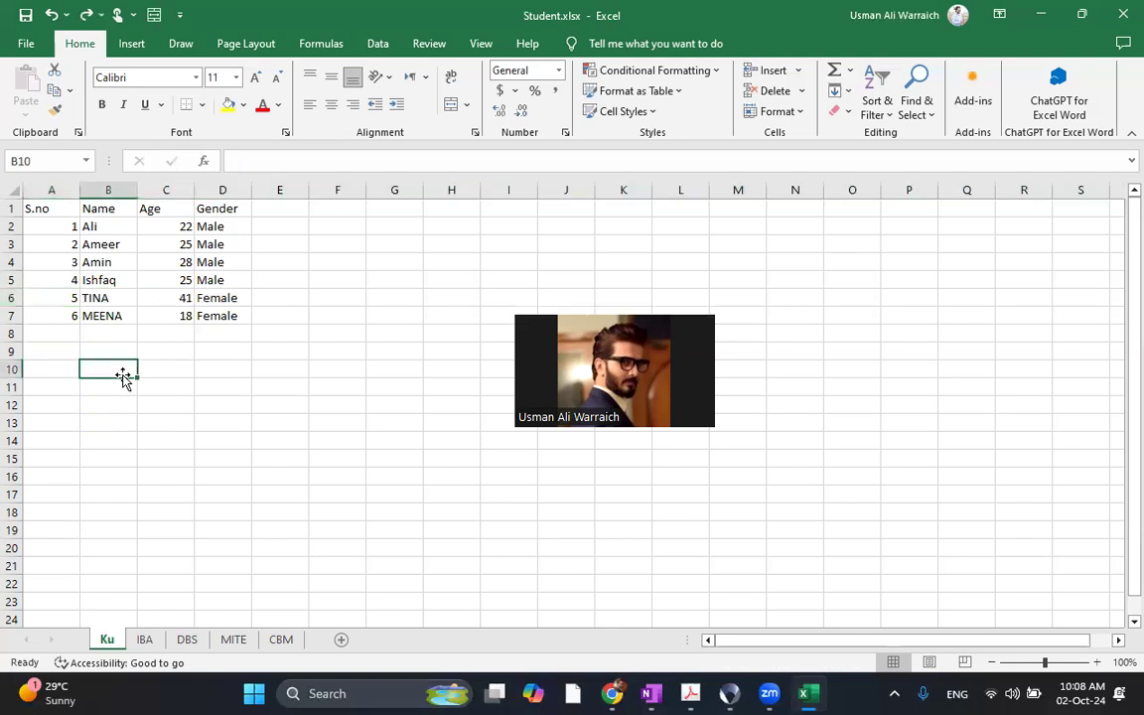
- Insert eight blank rows above row 6 and take two of them away again
{"action": "left_click", "coordinate": [14, 298]}
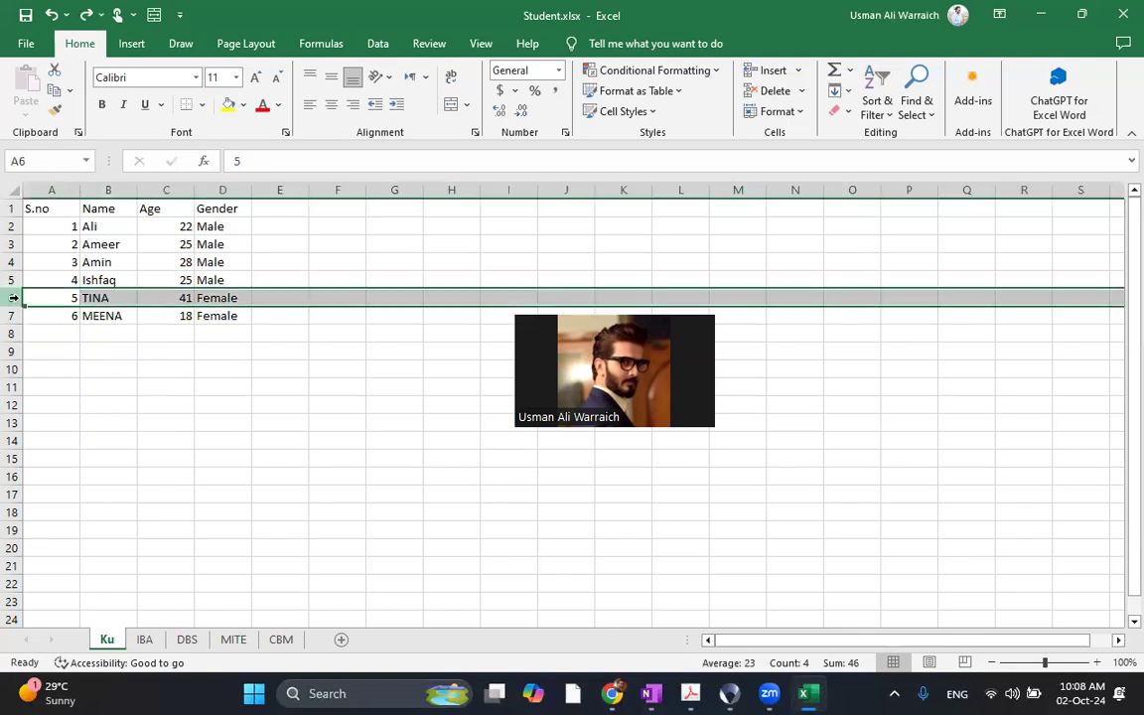
{"action": "key", "text": "ctrl+plus"}
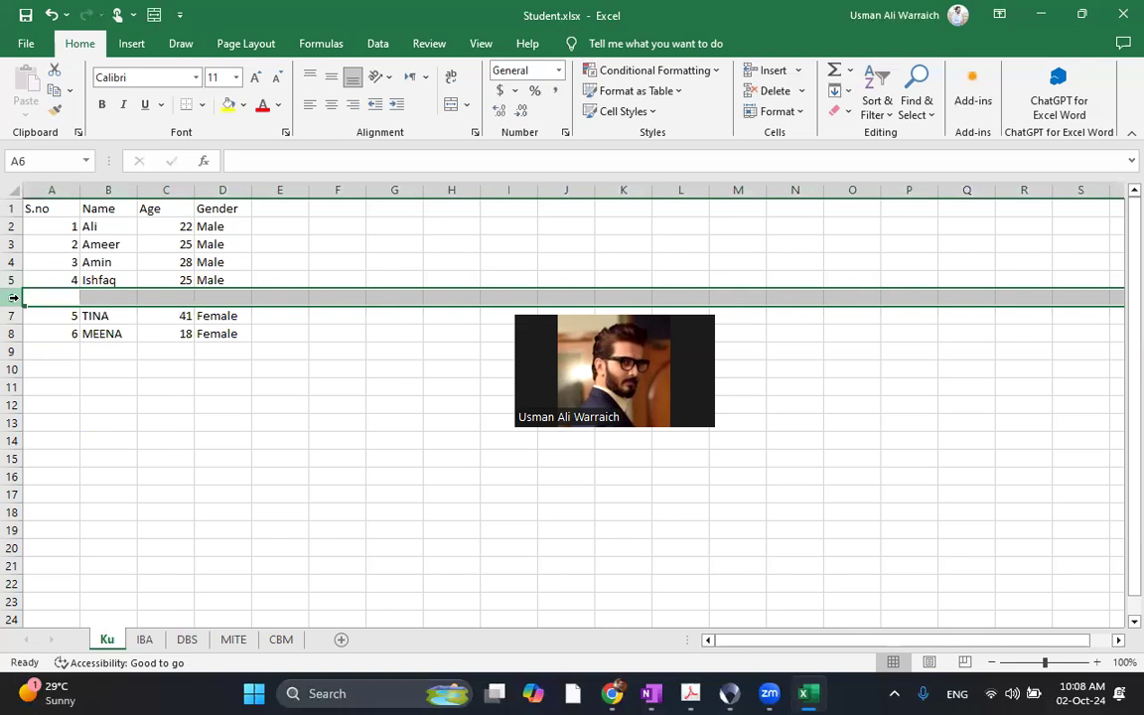
{"action": "key", "text": "ctrl+plus"}
{"action": "key", "text": "ctrl+plus"}
{"action": "key", "text": "ctrl+plus"}
{"action": "key", "text": "ctrl+plus"}
{"action": "key", "text": "ctrl+plus"}
{"action": "key", "text": "ctrl+plus"}
{"action": "key", "text": "ctrl+plus"}
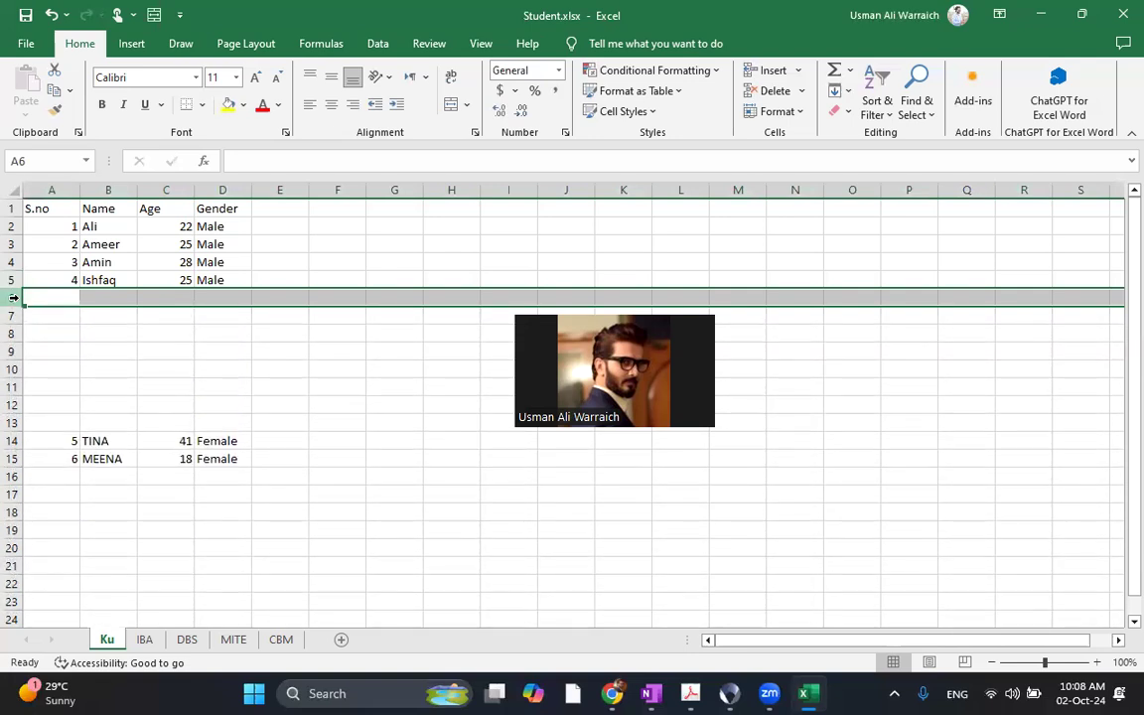
{"action": "key", "text": "ctrl+minus"}
{"action": "key", "text": "ctrl+minus"}
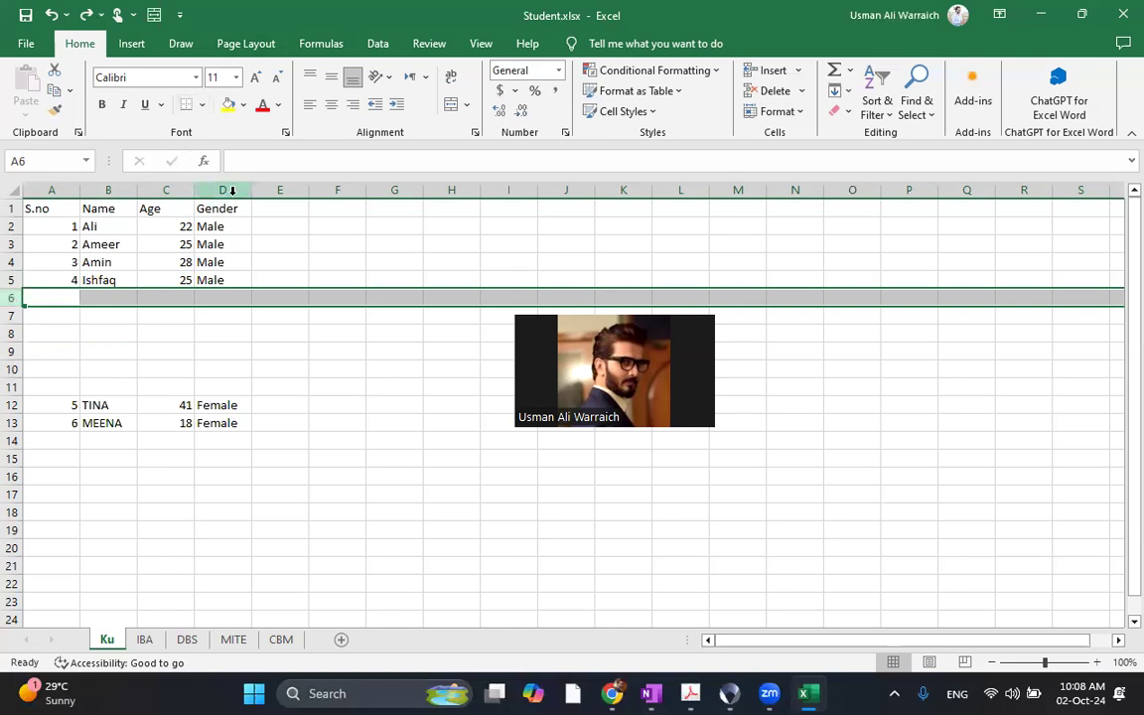
- Insert three blank columns before the Gender column and take two of them away again
{"action": "left_click", "coordinate": [232, 191]}
{"action": "right_click", "coordinate": [232, 190]}
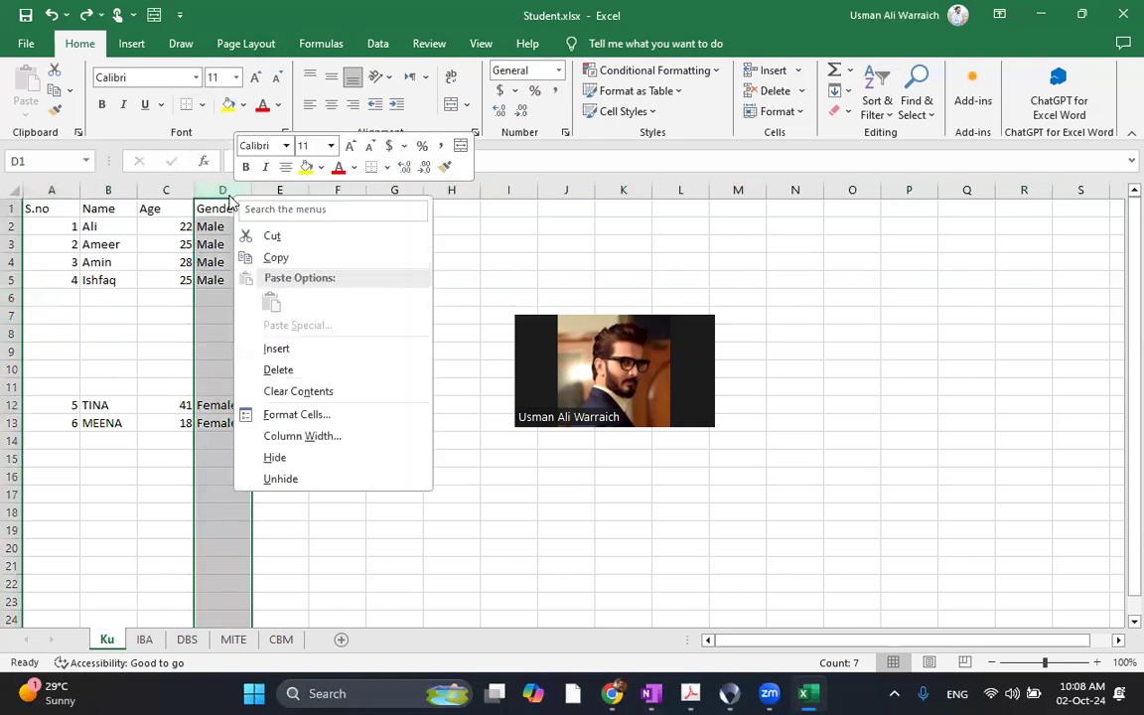
{"action": "left_click", "coordinate": [227, 190]}
{"action": "key", "text": "ctrl+shift+plus"}
{"action": "key", "text": "ctrl+shift+plus"}
{"action": "key", "text": "ctrl+shift+plus"}
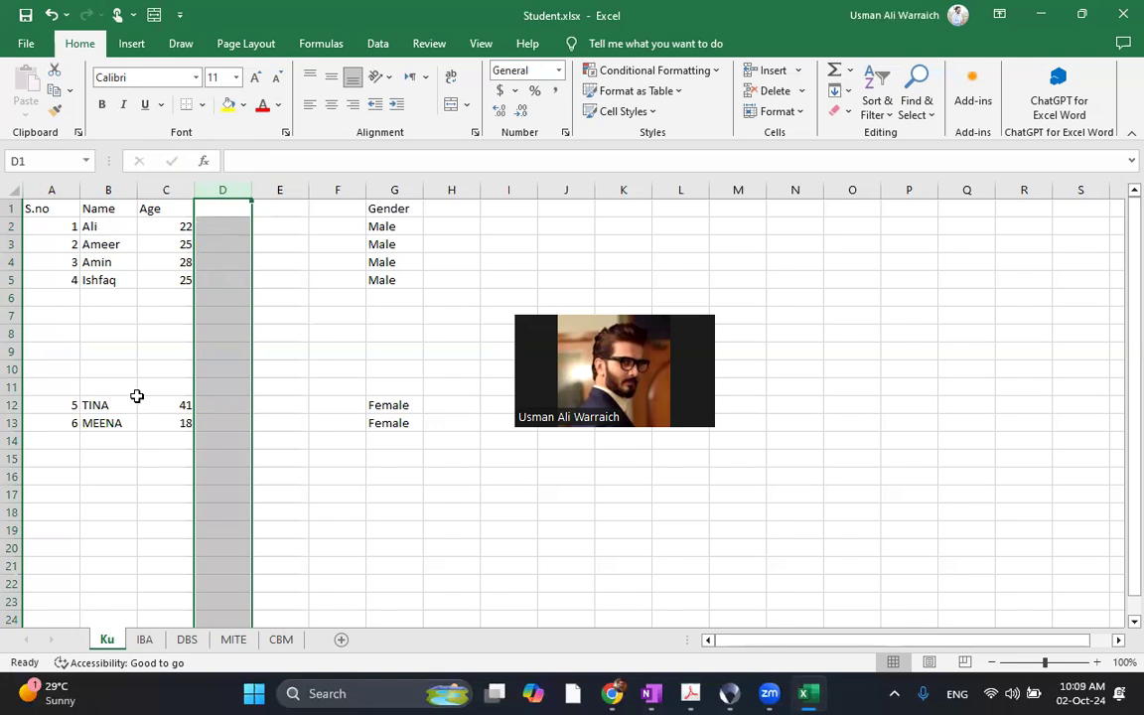
{"action": "key", "text": "ctrl+minus"}
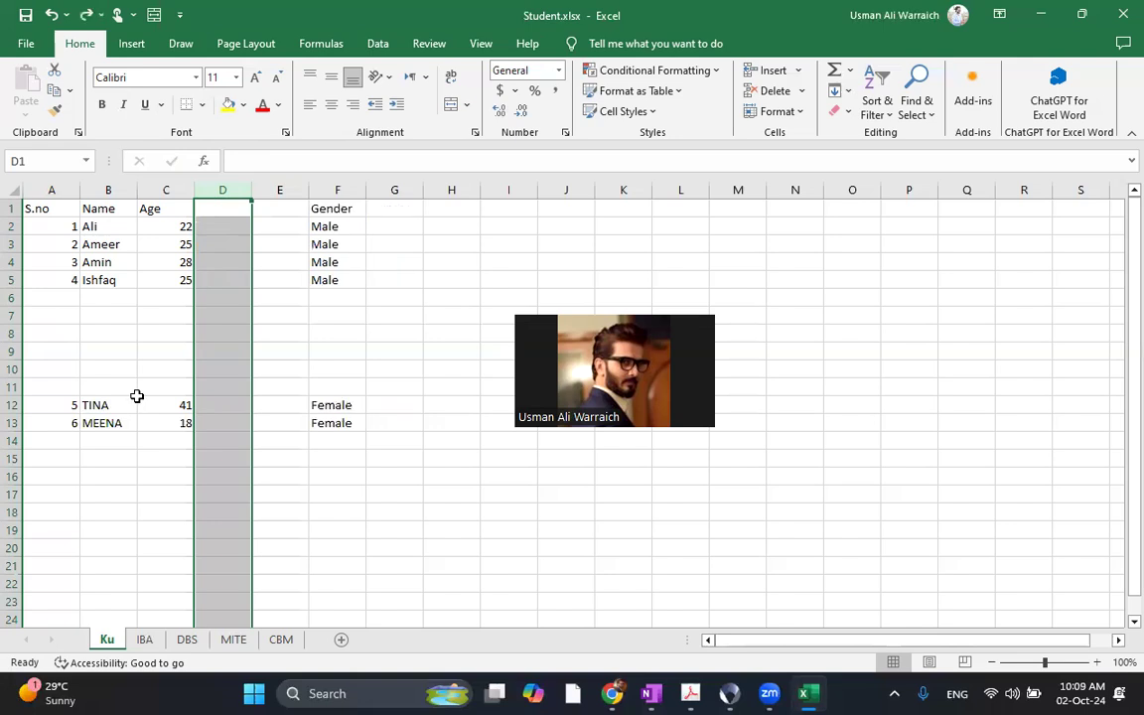
{"action": "key", "text": "ctrl+minus"}
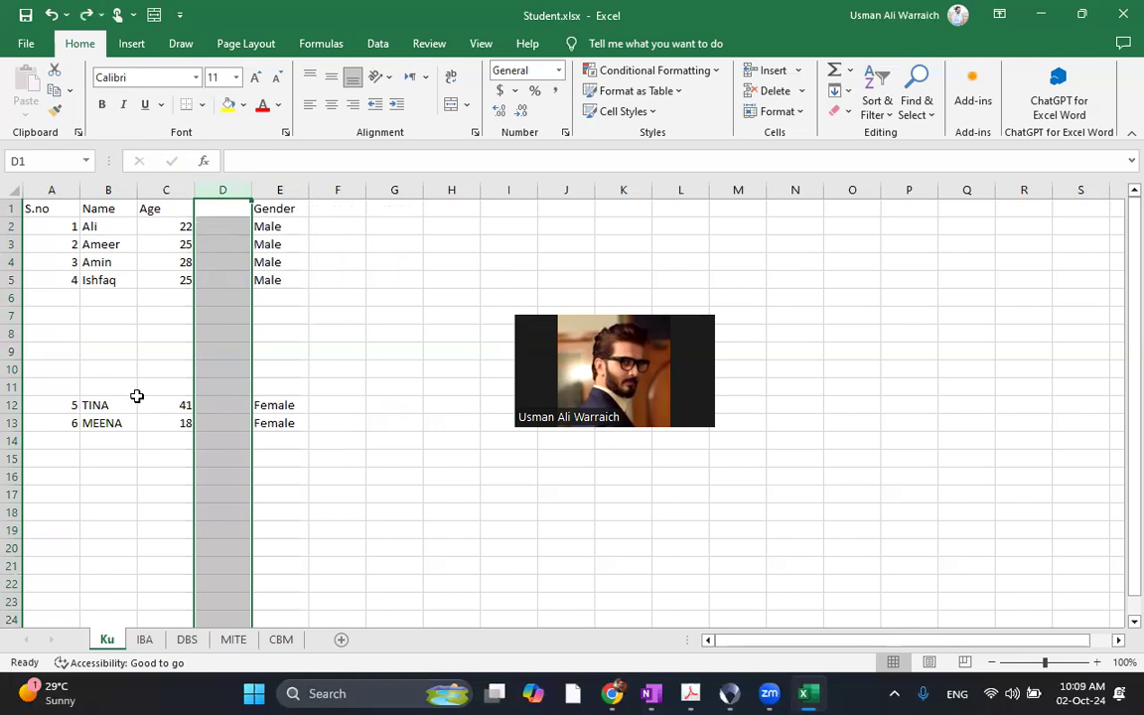
- Undo the remaining blank column and blank row insertions in the student table
{"action": "key", "text": "ctrl+z"}
{"action": "key", "text": "ctrl+z"}
{"action": "key", "text": "ctrl+z"}
{"action": "key", "text": "ctrl+z"}
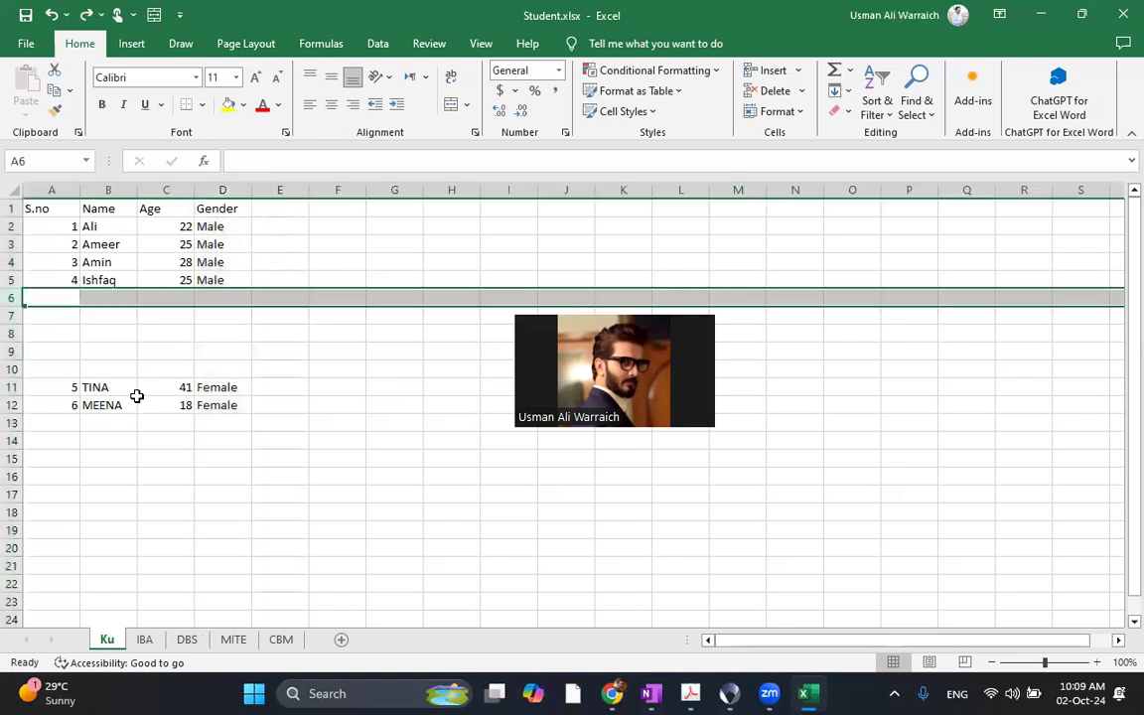
{"action": "key", "text": "ctrl+z"}
{"action": "key", "text": "ctrl+z"}
{"action": "key", "text": "ctrl+z"}
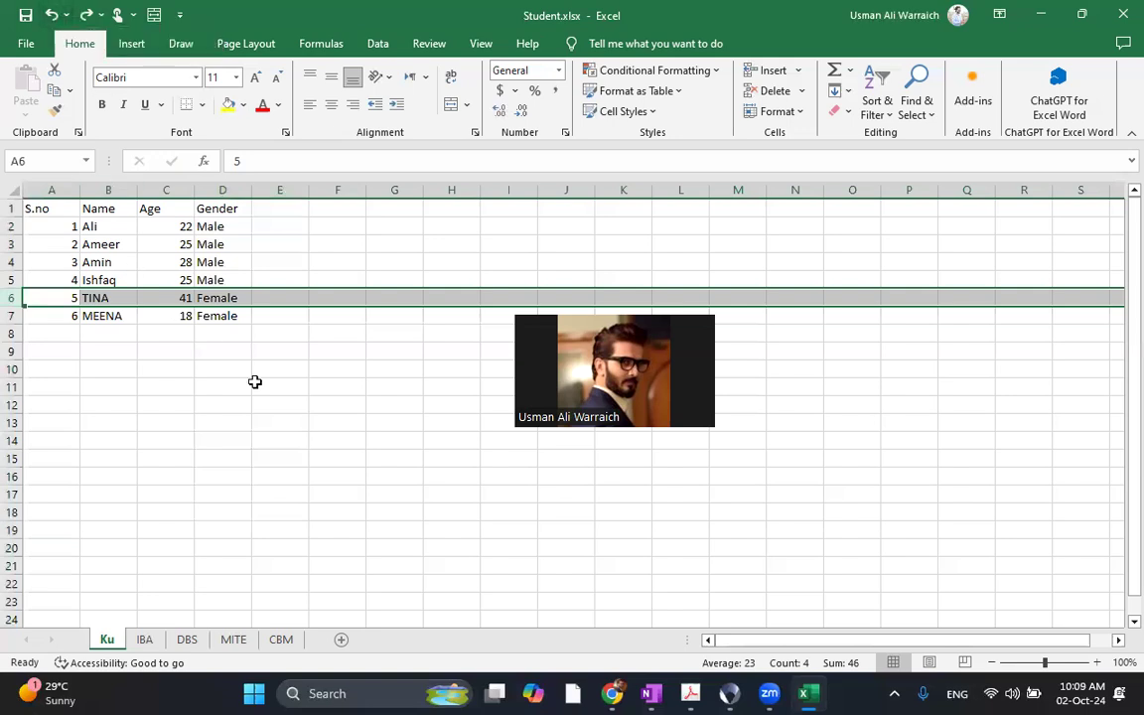
- Overwrite the last student's gender in cell D7 with mkl and undo the entry
{"action": "left_click", "coordinate": [227, 321]}
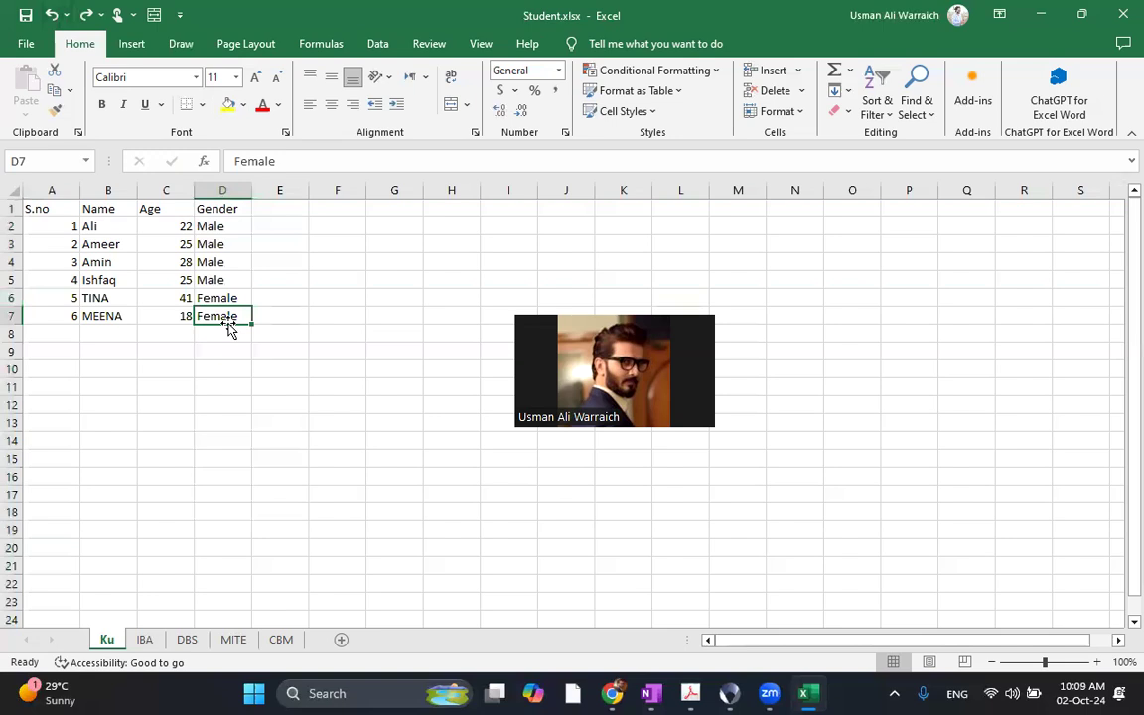
{"action": "type", "text": "mkl"}
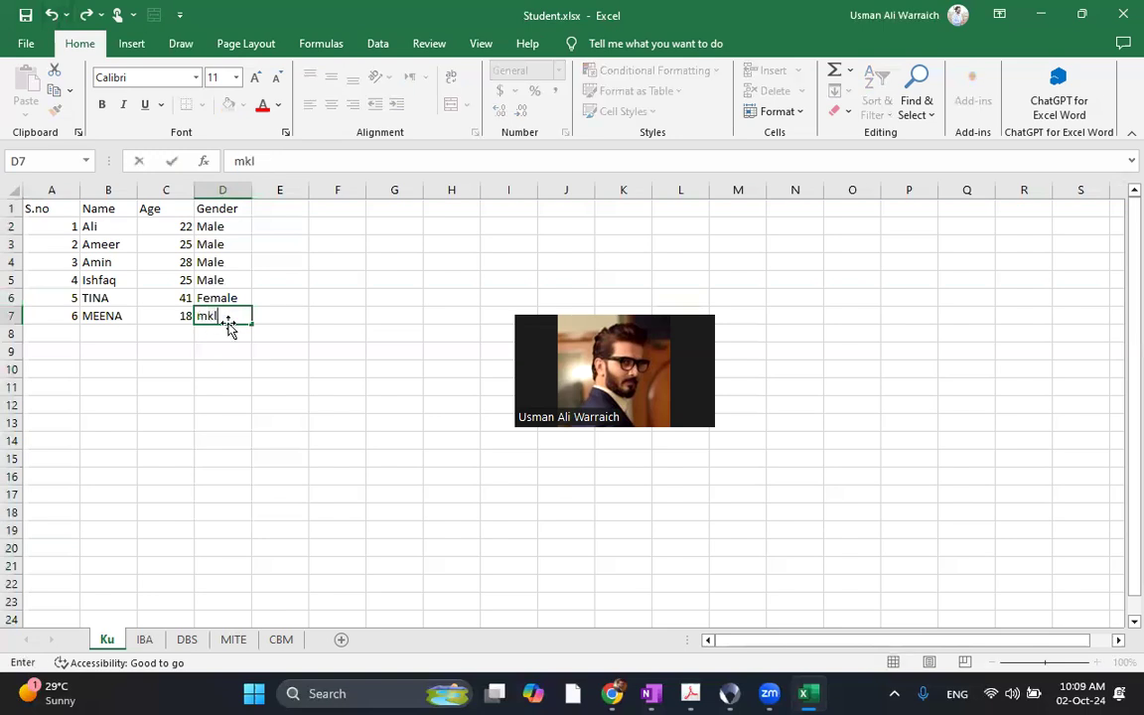
{"action": "key", "text": "Return"}
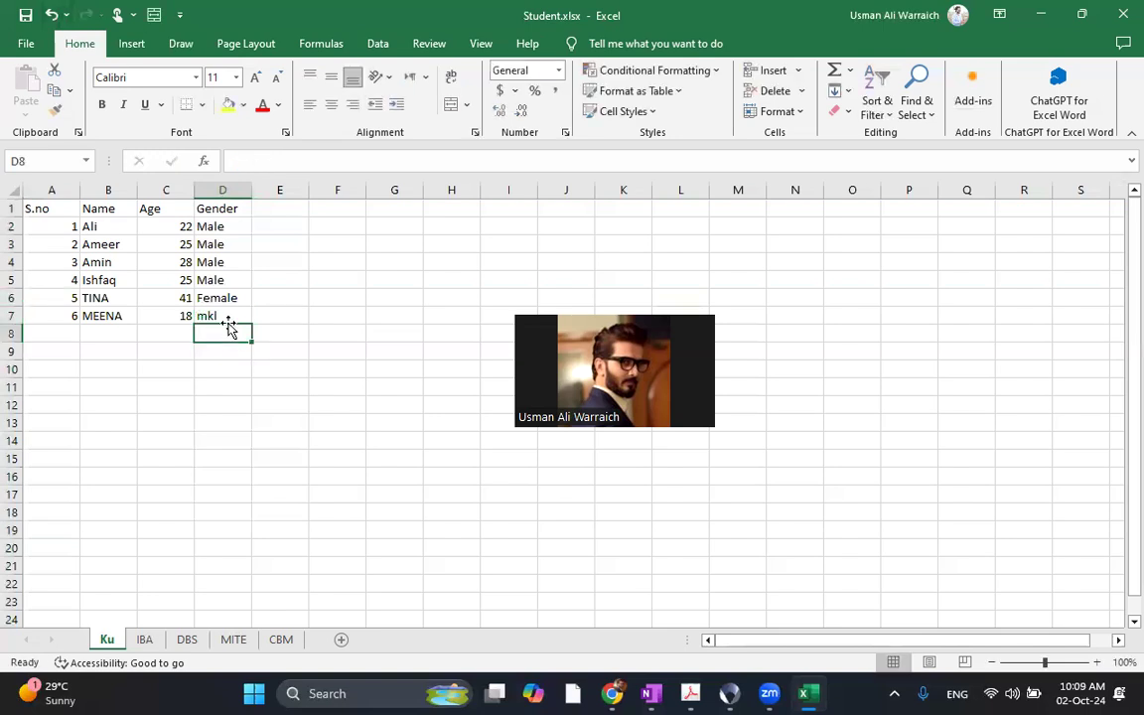
{"action": "left_click", "coordinate": [49, 18]}
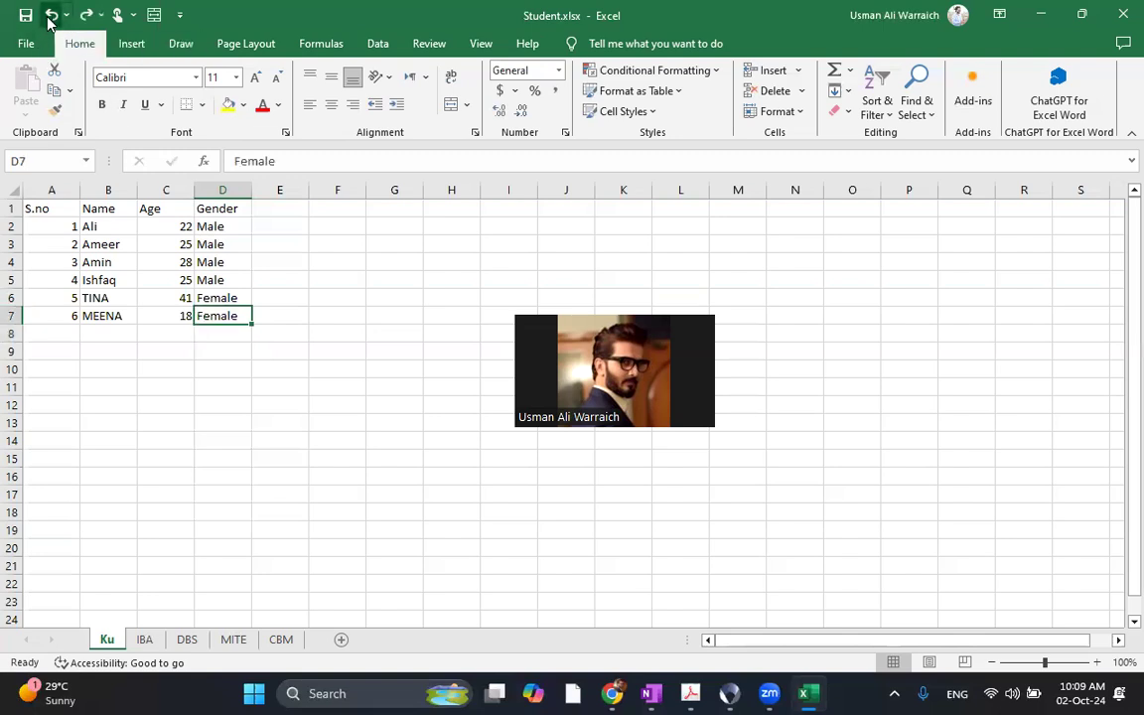